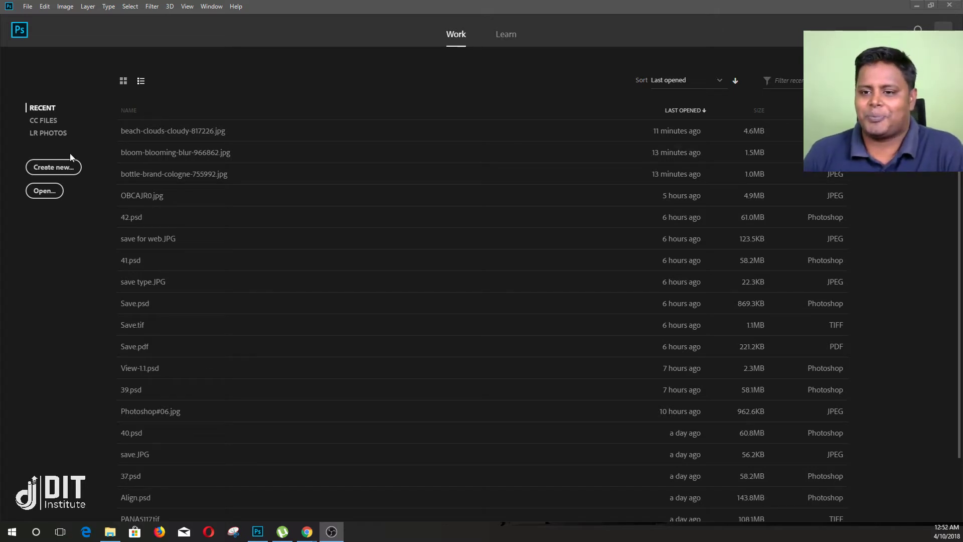
Open the image bottle-brand-cologne-755992.jpg from the 43.Crop folder
{"action": "left_click", "coordinate": [52, 199]}
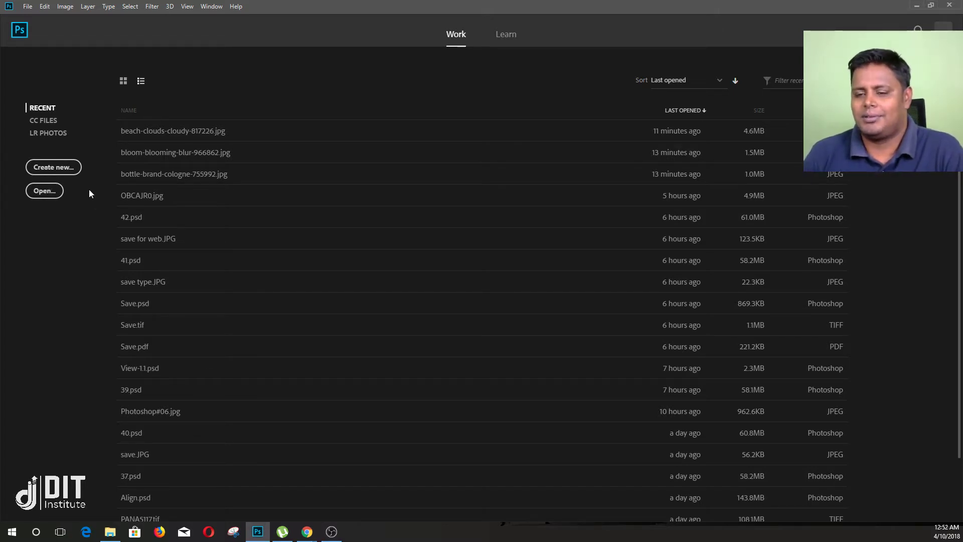
{"action": "left_click", "coordinate": [44, 190]}
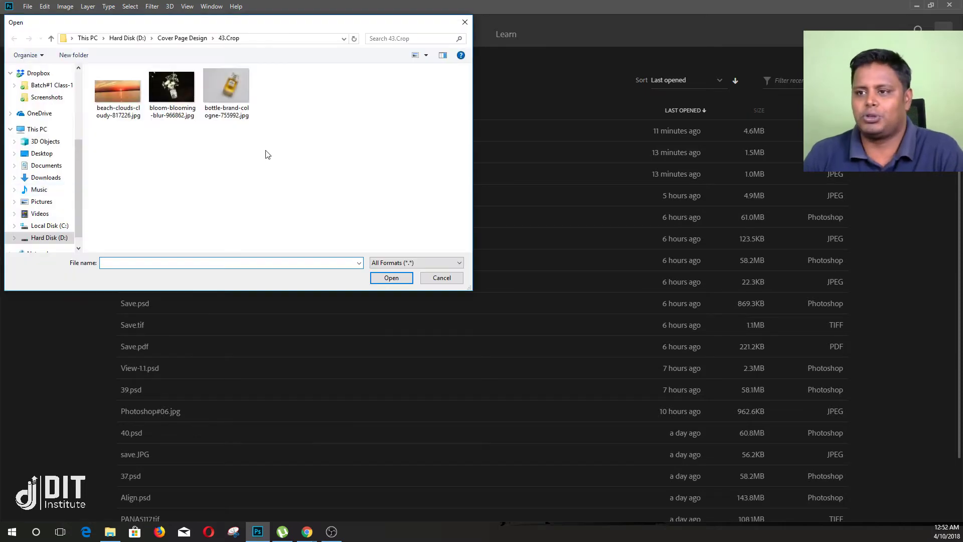
{"action": "left_click_drag", "start_coordinate": [275, 145], "coordinate": [106, 74]}
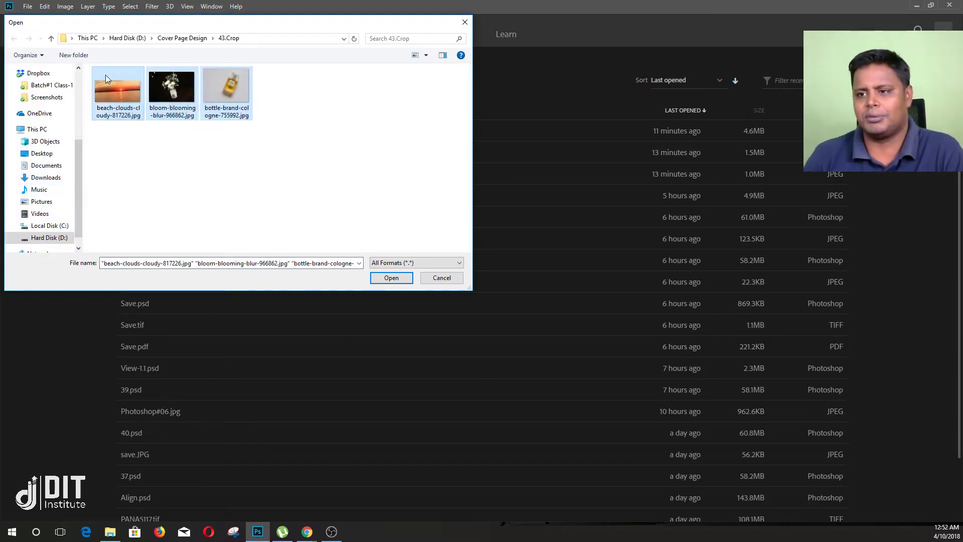
{"action": "left_click", "coordinate": [242, 82]}
{"action": "double_click", "coordinate": [242, 82]}
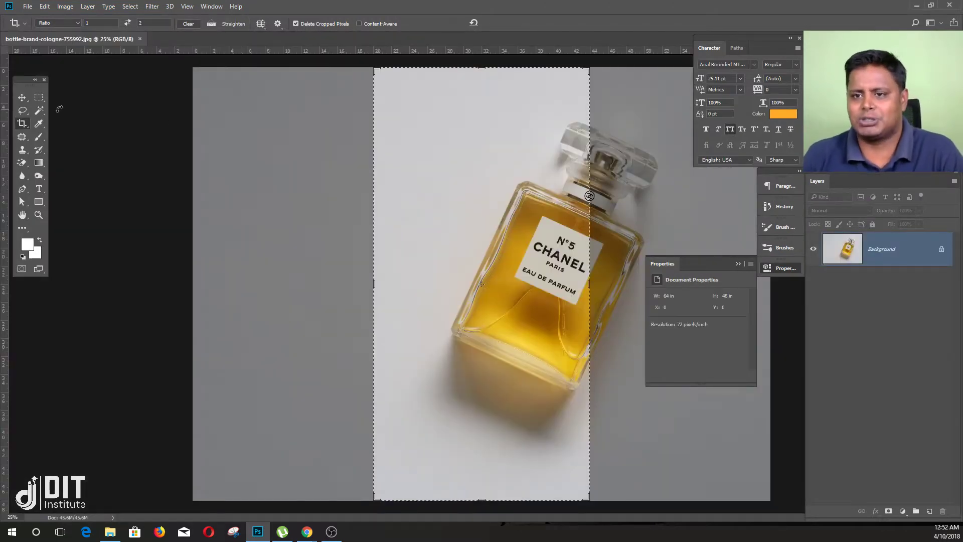
Reset the Crop tool to its default settings and dismiss the crop frame on the bottle photo
{"action": "left_click", "coordinate": [22, 97]}
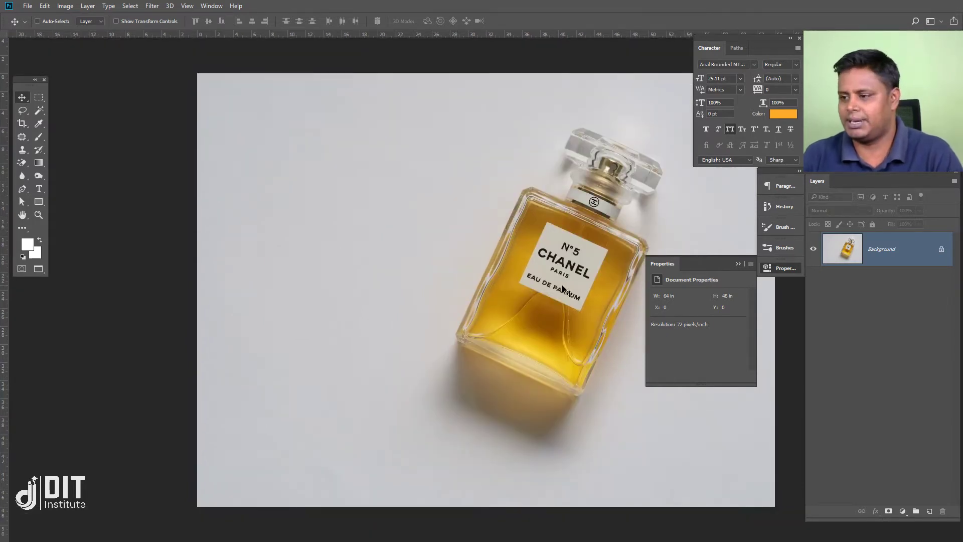
{"action": "scroll", "coordinate": [562, 278], "scroll_direction": "right", "scroll_amount": 5}
{"action": "scroll", "coordinate": [502, 284], "scroll_direction": "right", "scroll_amount": 1}
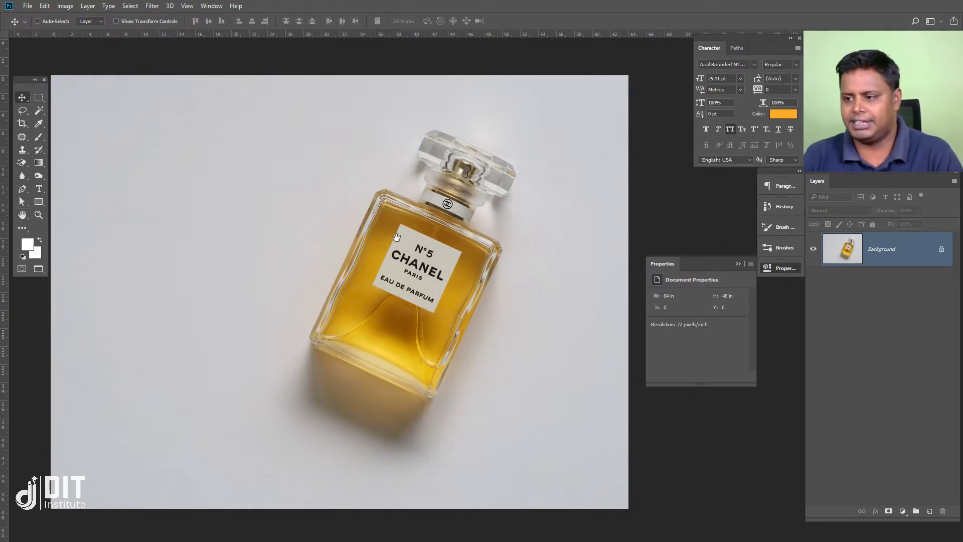
{"action": "scroll", "coordinate": [396, 240], "scroll_direction": "right", "scroll_amount": 1}
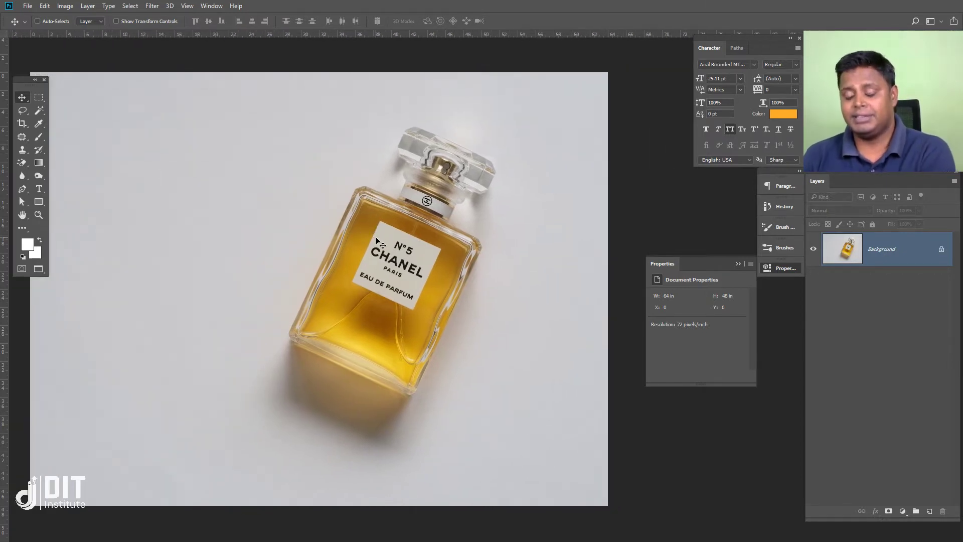
{"action": "key", "text": "ctrl+minus"}
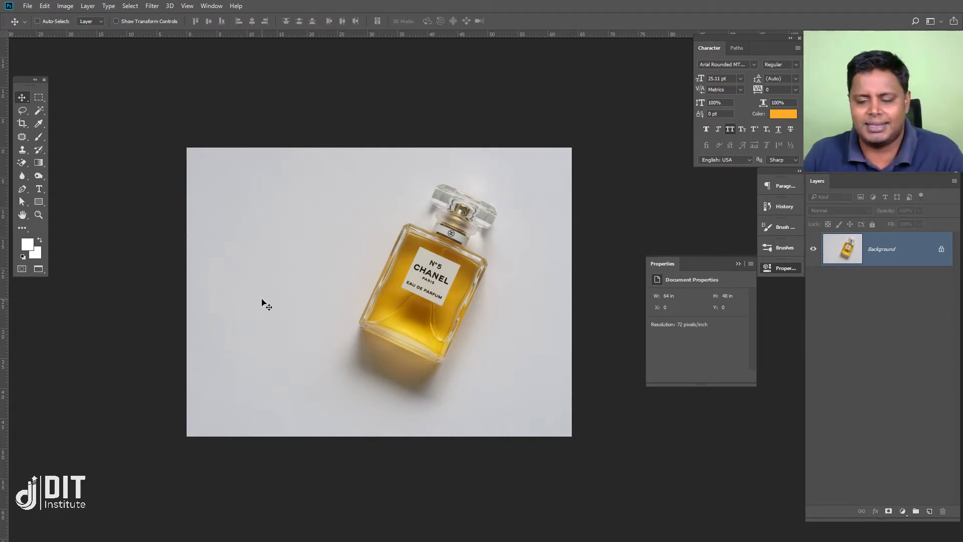
{"action": "left_click", "coordinate": [23, 127]}
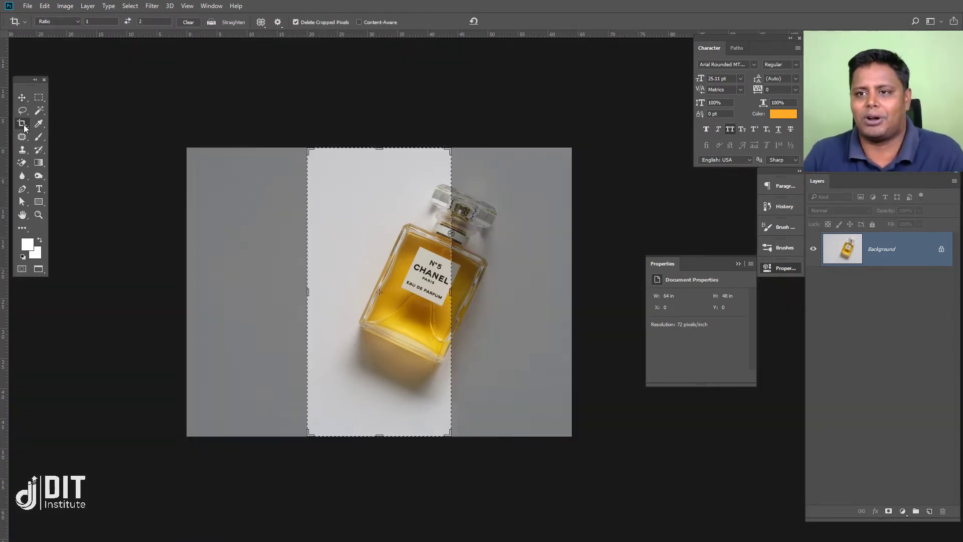
{"action": "right_click", "coordinate": [23, 21]}
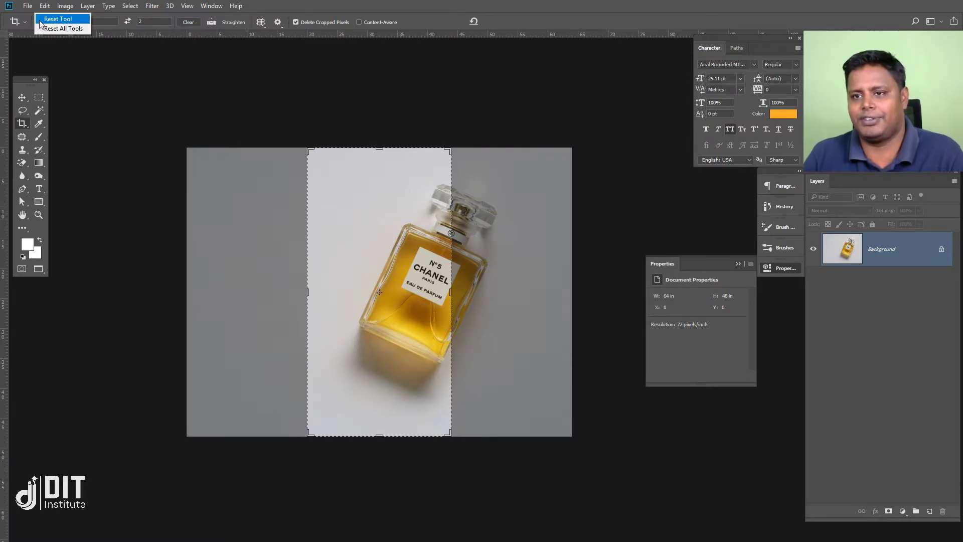
{"action": "left_click", "coordinate": [40, 20]}
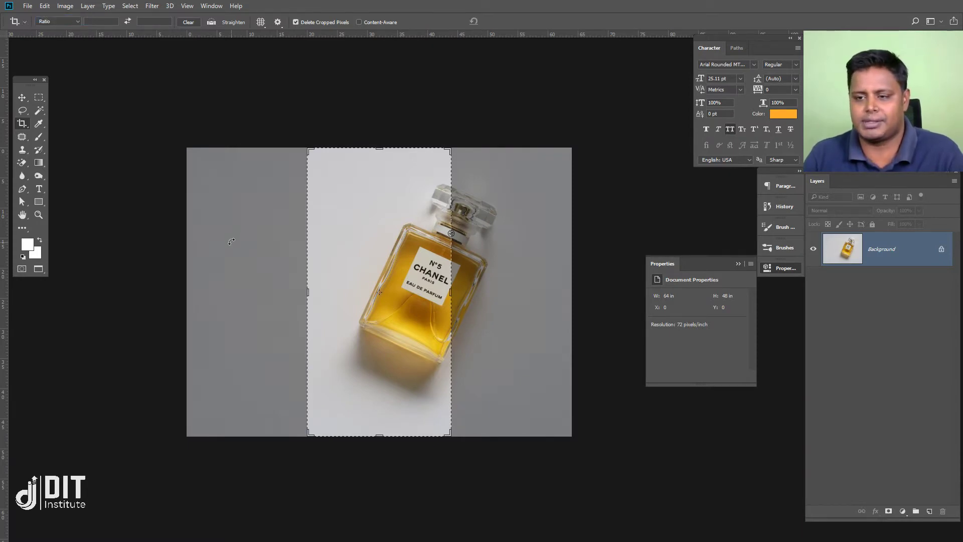
{"action": "key", "text": "Escape"}
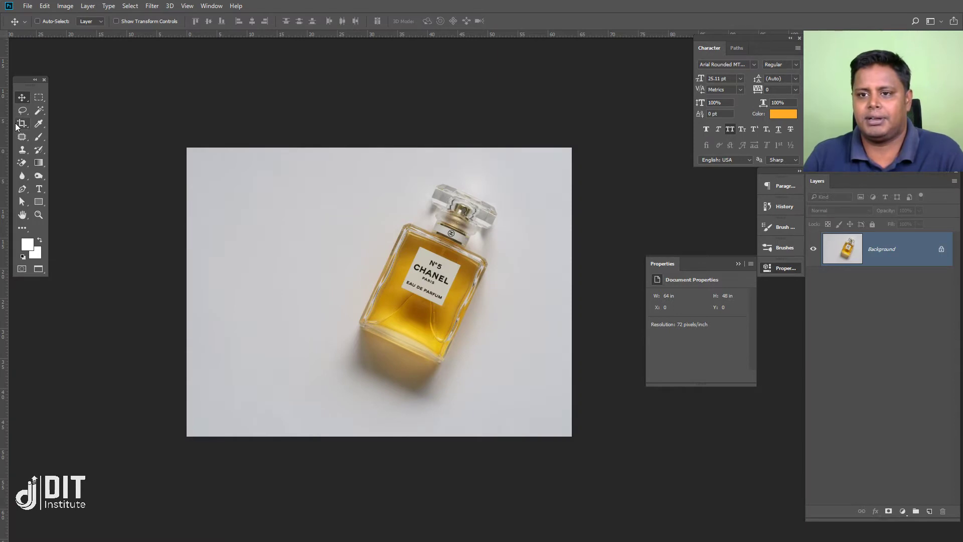
Try cropping a strip off the photo's left side to a width of about 50 in, and undo the crop
{"action": "left_click_drag", "start_coordinate": [187, 291], "coordinate": [230, 288]}
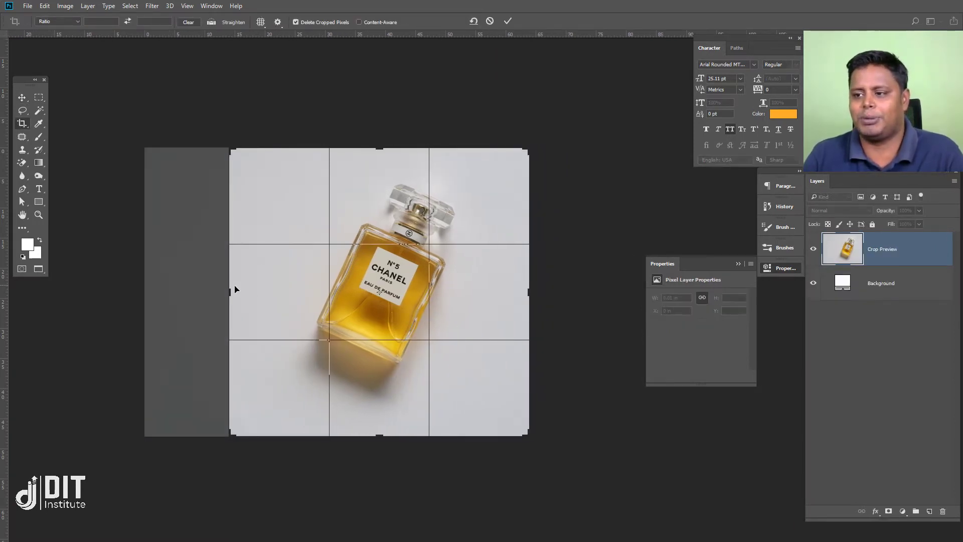
{"action": "left_click", "coordinate": [508, 25]}
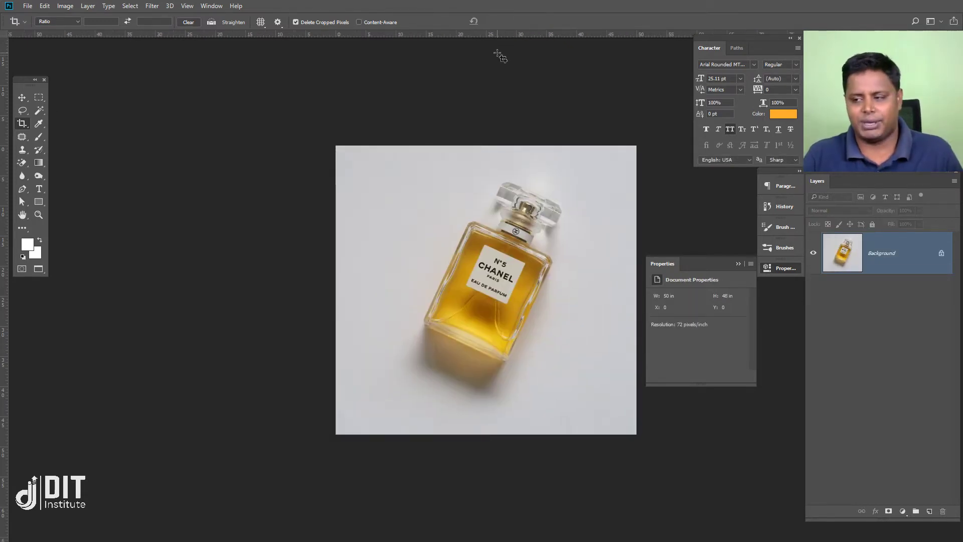
{"action": "key", "text": "ctrl"}
{"action": "key", "text": "ctrl+z"}
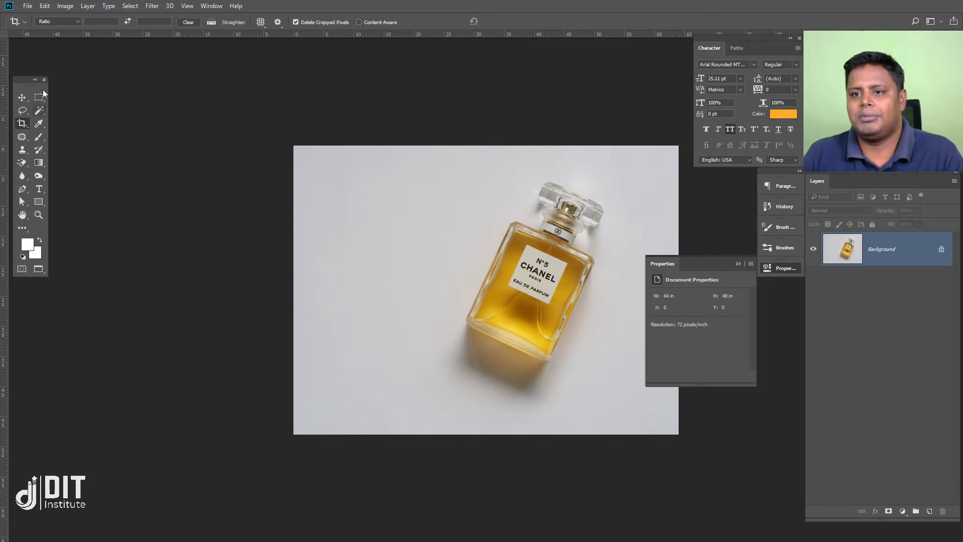
Crop the photo with the 1 : 1 (Square) preset, positioning the bottle near the centre of the frame
{"action": "left_click", "coordinate": [67, 22]}
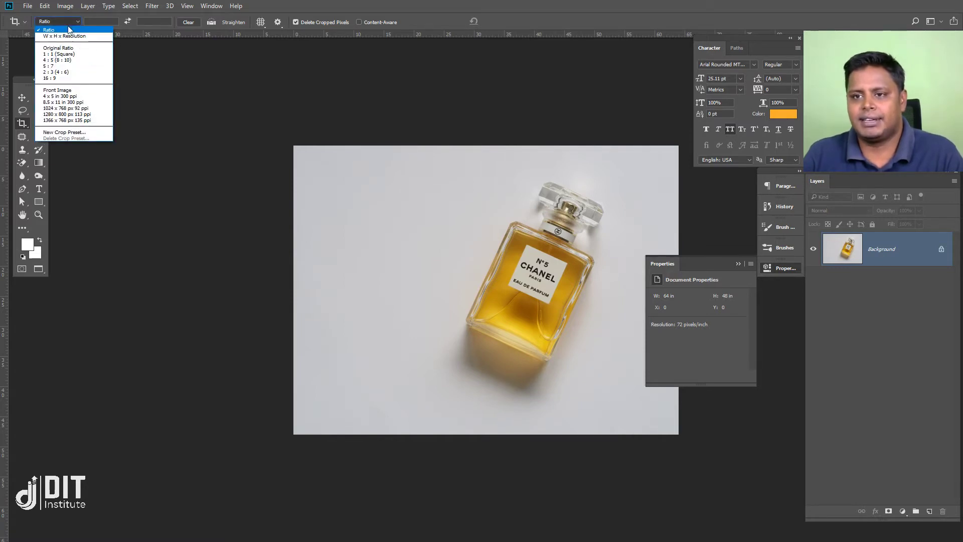
{"action": "left_click", "coordinate": [67, 57]}
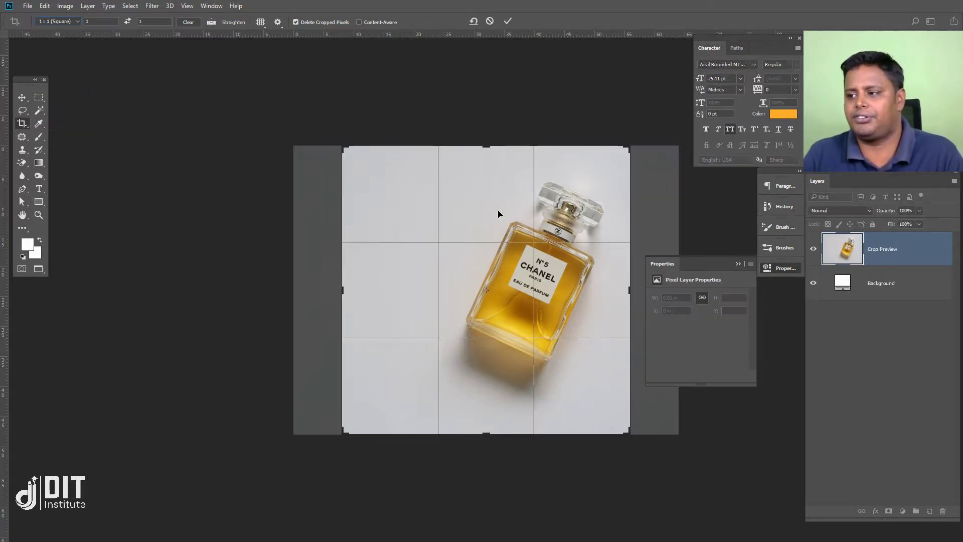
{"action": "left_click_drag", "start_coordinate": [533, 287], "coordinate": [494, 288]}
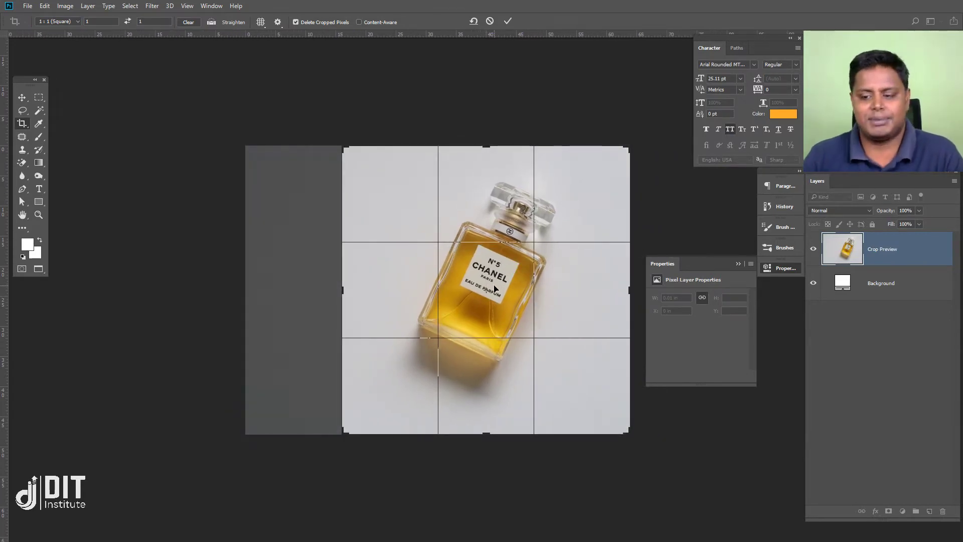
{"action": "key", "text": "Return"}
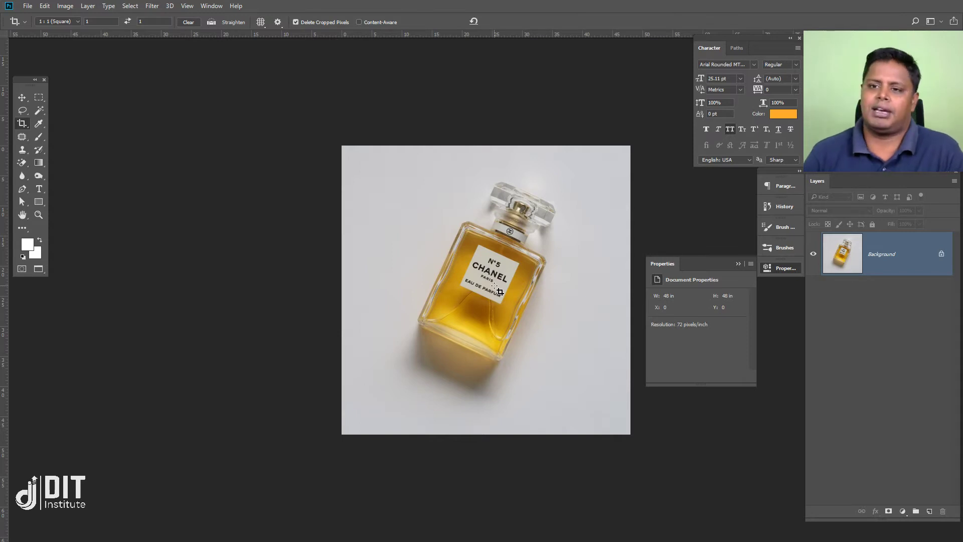
Try the 2 : 3 (4 : 6) crop preset on the square photo and switch the crop setting back to Ratio
{"action": "left_click", "coordinate": [77, 23]}
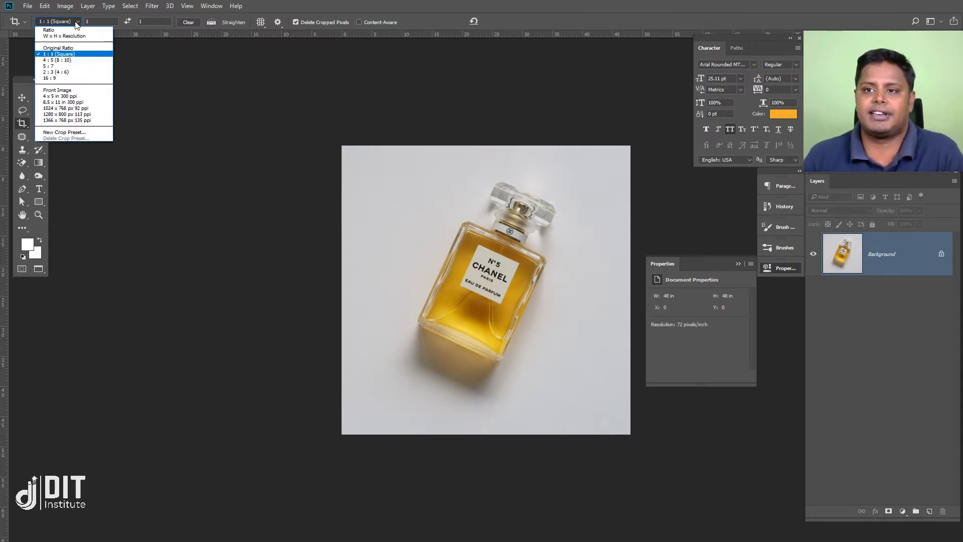
{"action": "left_click", "coordinate": [58, 72]}
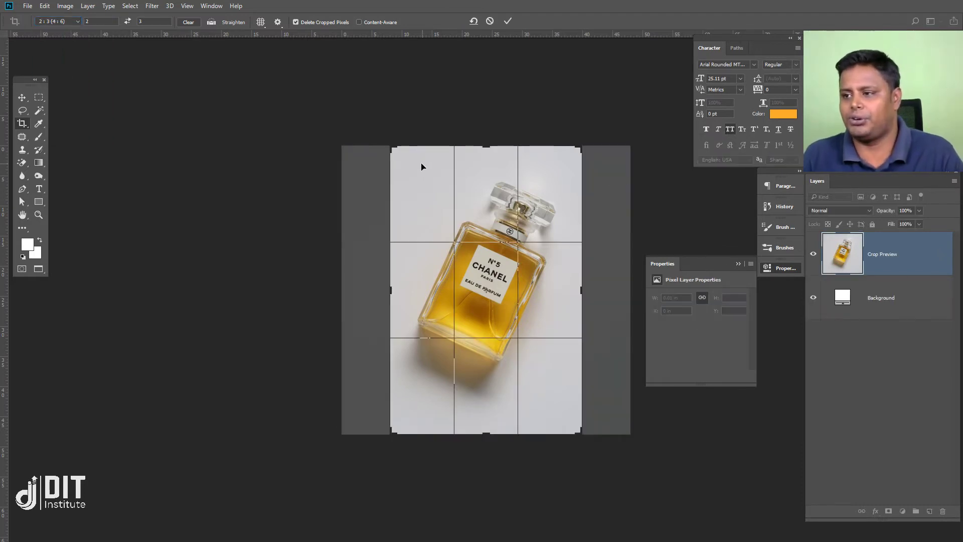
{"action": "left_click", "coordinate": [57, 21]}
{"action": "left_click", "coordinate": [57, 22]}
{"action": "left_click", "coordinate": [58, 22]}
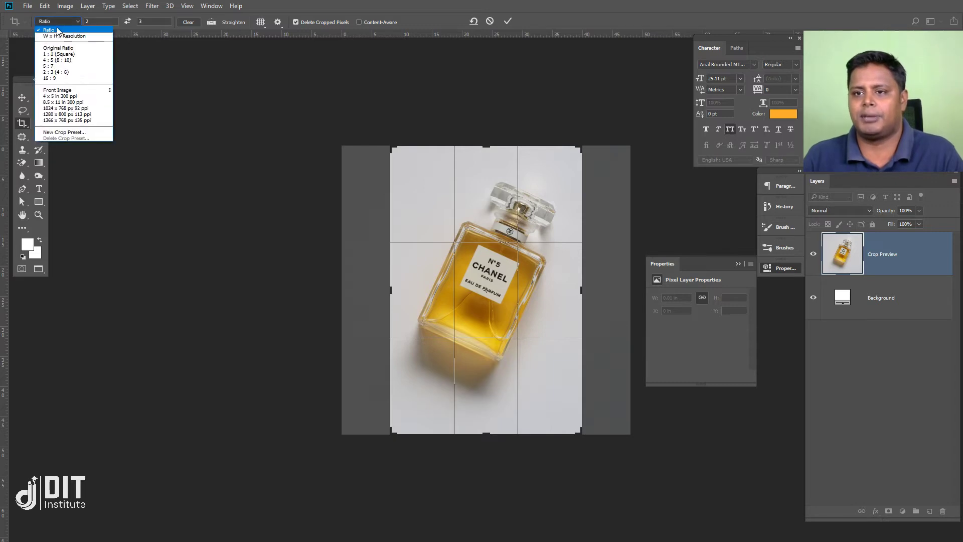
Set the Crop tool to W x H x Resolution with cleared values and discard the pending crop
{"action": "left_click", "coordinate": [57, 36]}
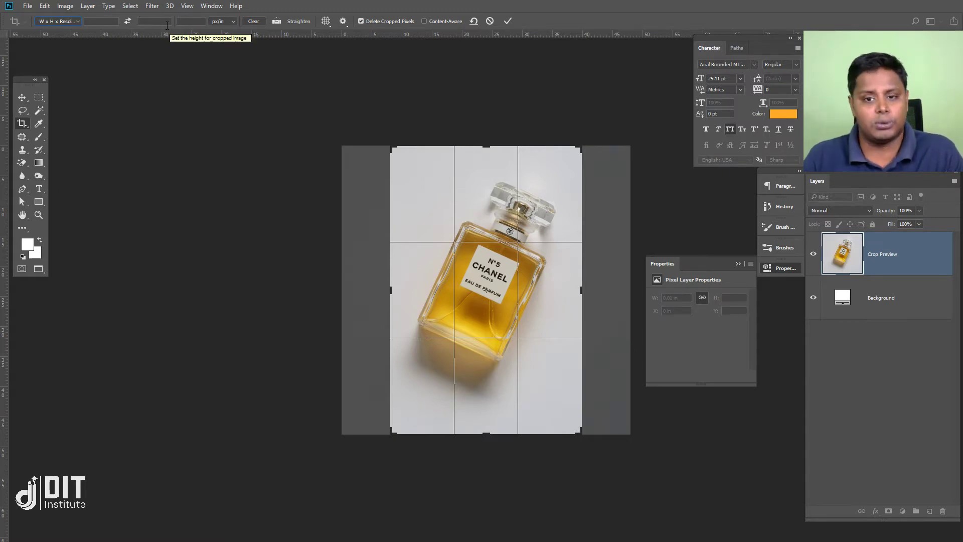
{"action": "left_click", "coordinate": [187, 25]}
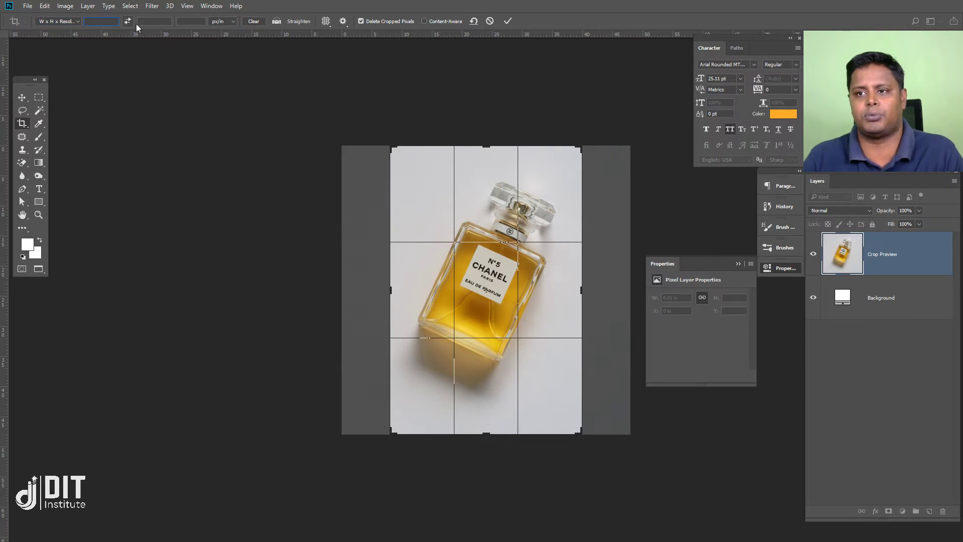
{"action": "left_click", "coordinate": [254, 22]}
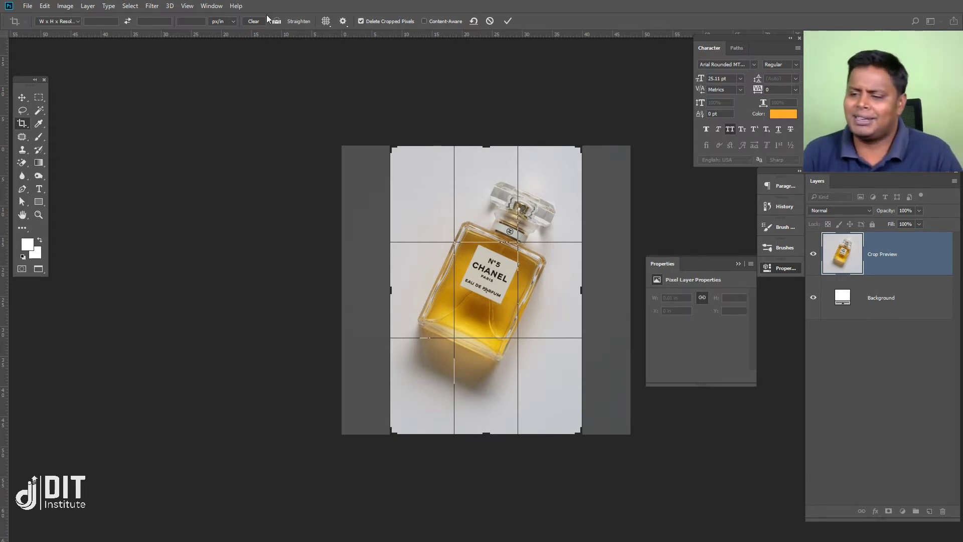
{"action": "left_click", "coordinate": [21, 97]}
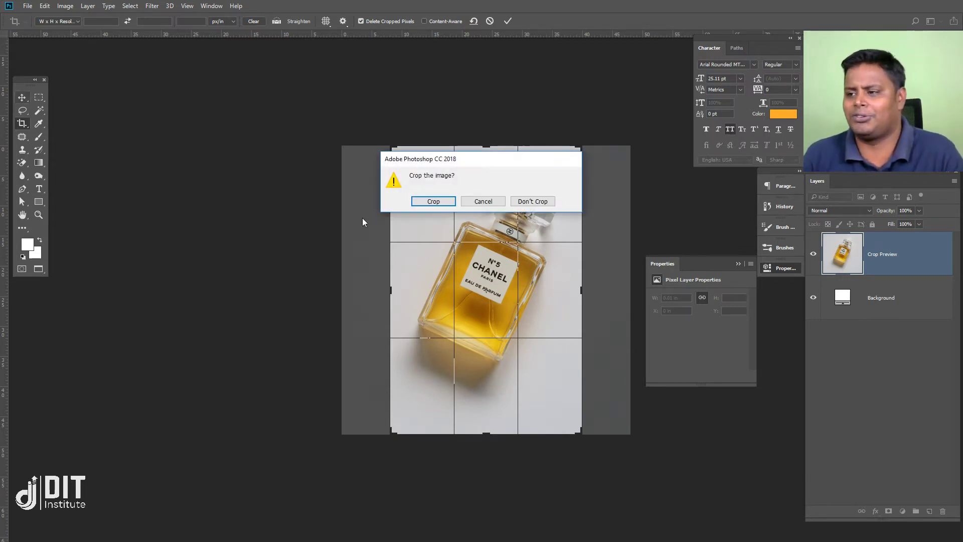
{"action": "left_click", "coordinate": [533, 202]}
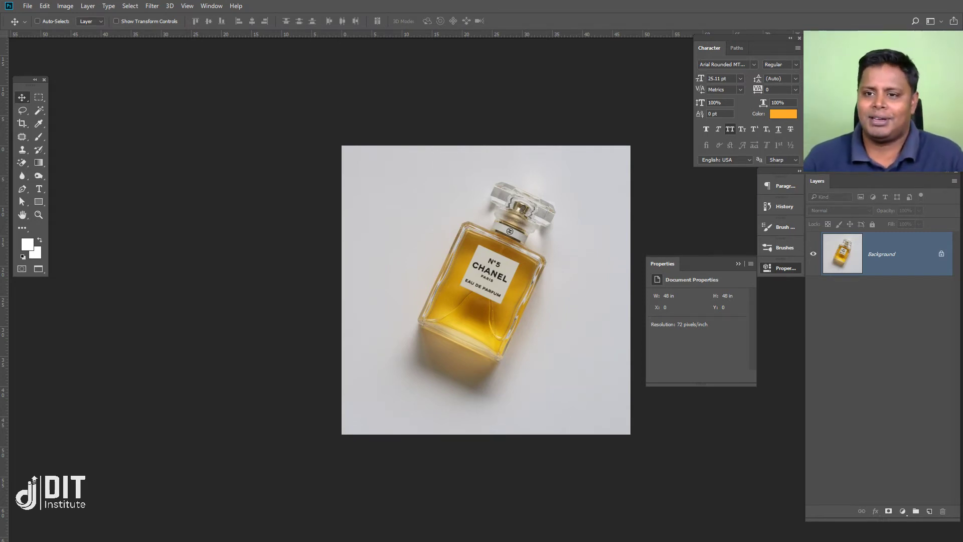
Try straightening the photo along the bottle's left edge with the crop frame enlarged to about 55 by 48 in, and undo the crop
{"action": "left_click", "coordinate": [22, 123]}
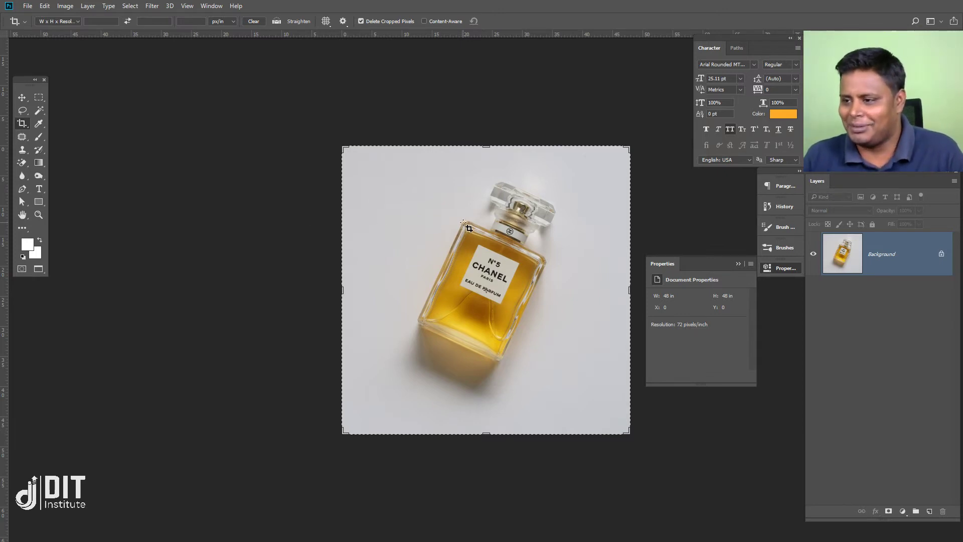
{"action": "left_click", "coordinate": [276, 22]}
{"action": "left_click_drag", "start_coordinate": [465, 221], "coordinate": [411, 335]}
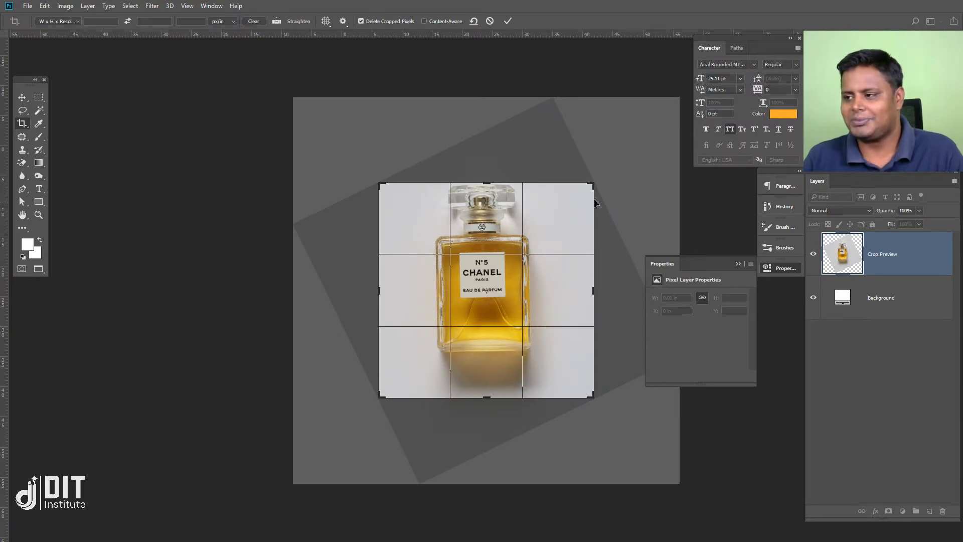
{"action": "left_click_drag", "start_coordinate": [591, 186], "coordinate": [612, 164]}
{"action": "left_click_drag", "start_coordinate": [357, 417], "coordinate": [320, 434]}
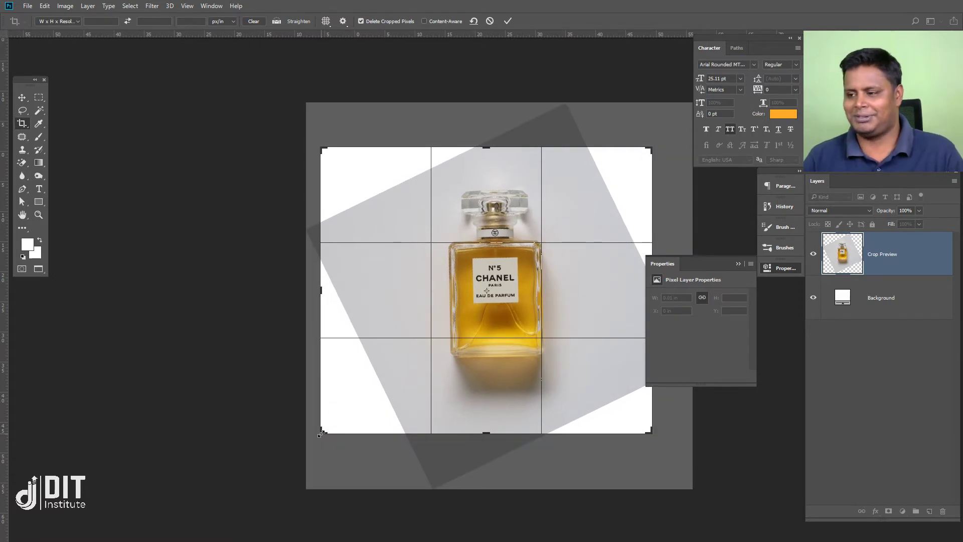
{"action": "key", "text": "Return"}
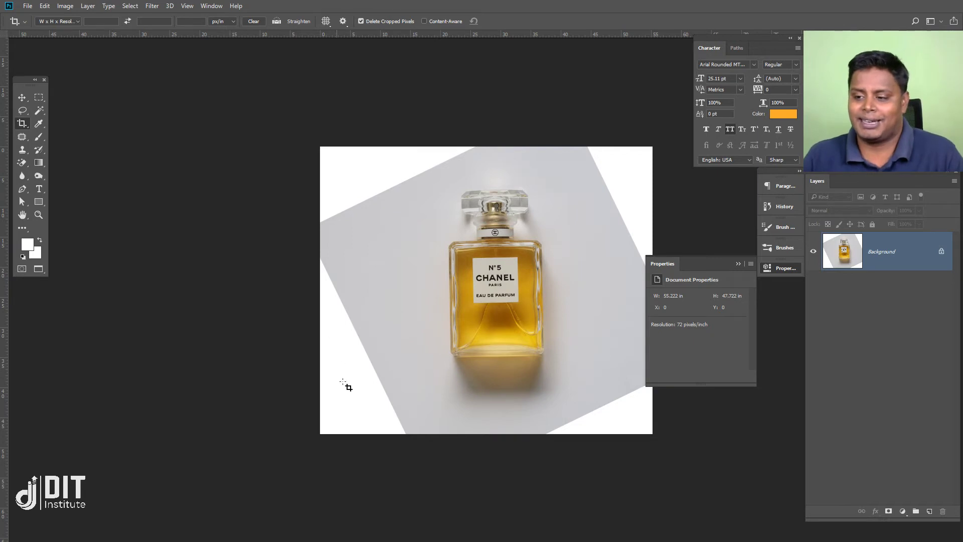
{"action": "left_click", "coordinate": [21, 97]}
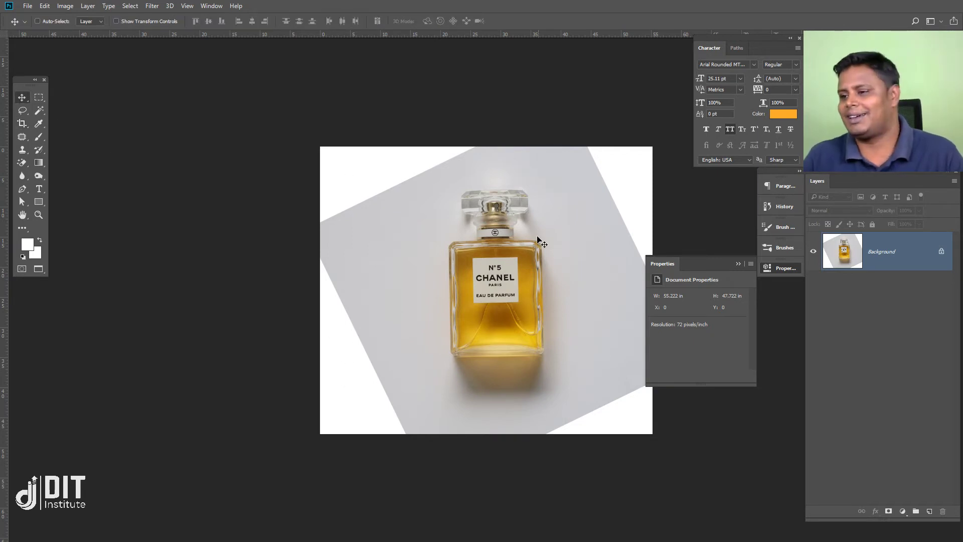
{"action": "key", "text": "ctrl+z"}
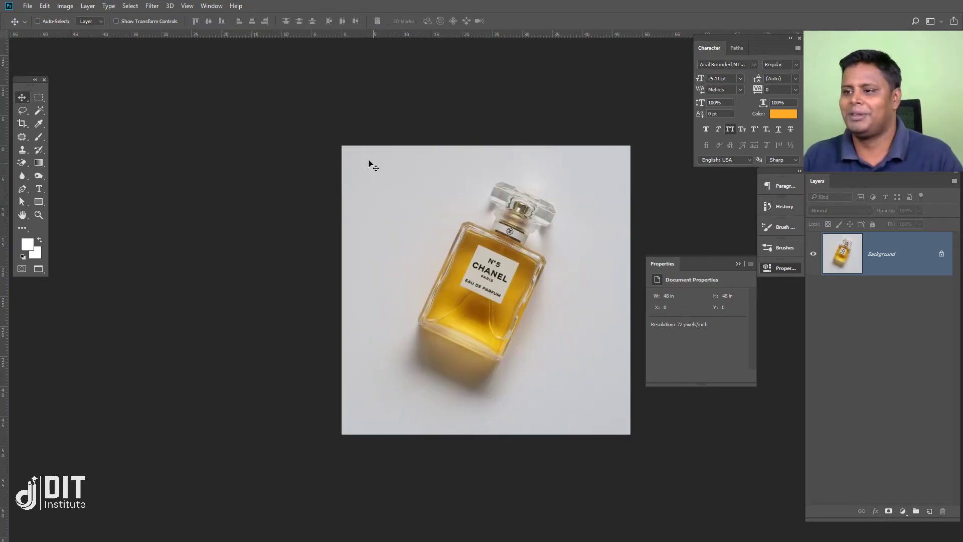
Try straightening the photo along the bottle's left edge with the crop frame enlarged to about 57.6 by 51.1 in, and undo the crop
{"action": "left_click", "coordinate": [22, 123]}
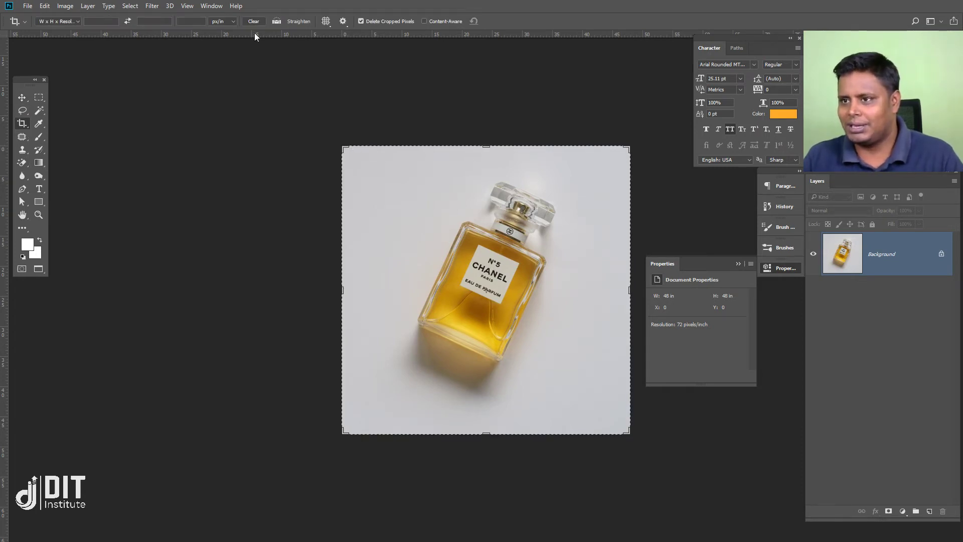
{"action": "left_click", "coordinate": [277, 22]}
{"action": "left_click_drag", "start_coordinate": [420, 319], "coordinate": [464, 224]}
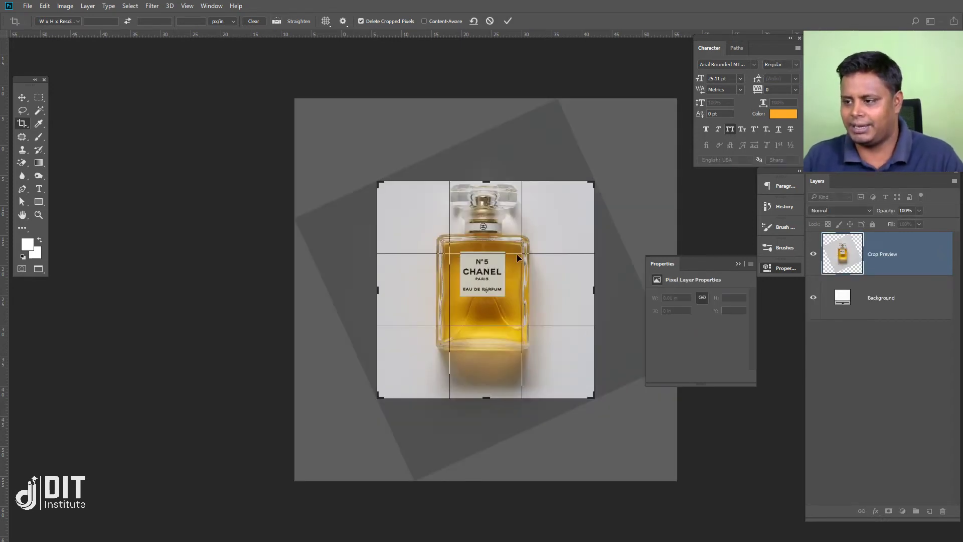
{"action": "left_click_drag", "start_coordinate": [504, 288], "coordinate": [503, 302]}
{"action": "left_click_drag", "start_coordinate": [595, 182], "coordinate": [629, 148]}
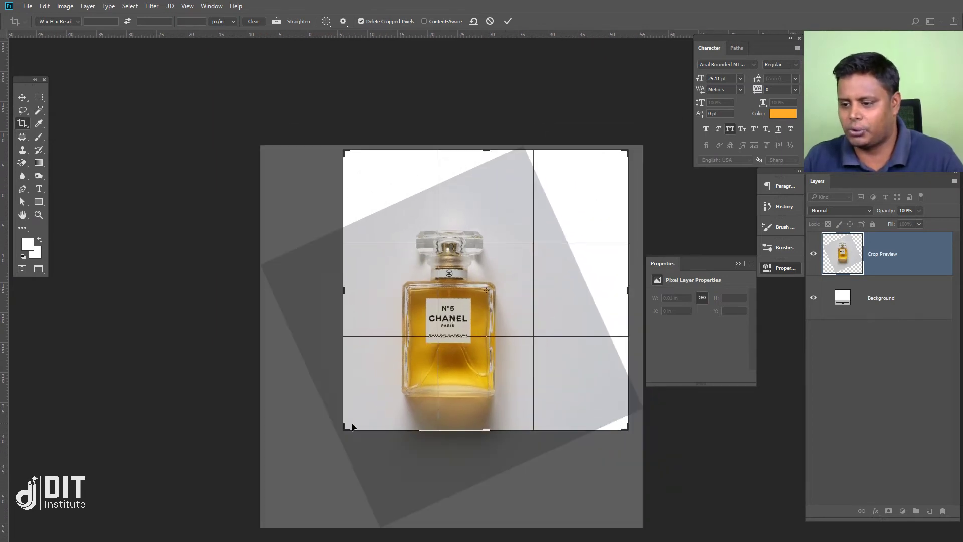
{"action": "left_click_drag", "start_coordinate": [344, 429], "coordinate": [315, 441]}
{"action": "left_click_drag", "start_coordinate": [546, 344], "coordinate": [556, 321]}
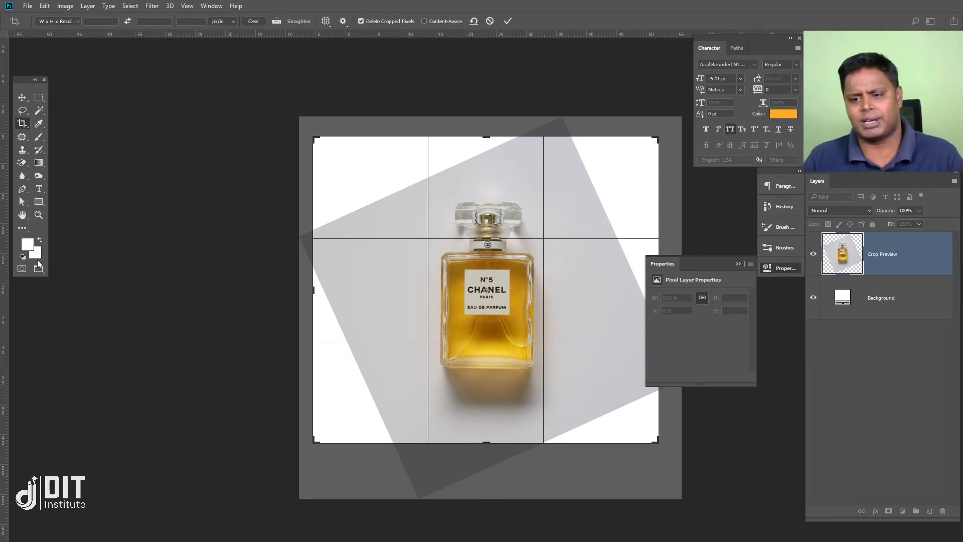
{"action": "left_click_drag", "start_coordinate": [441, 340], "coordinate": [437, 335]}
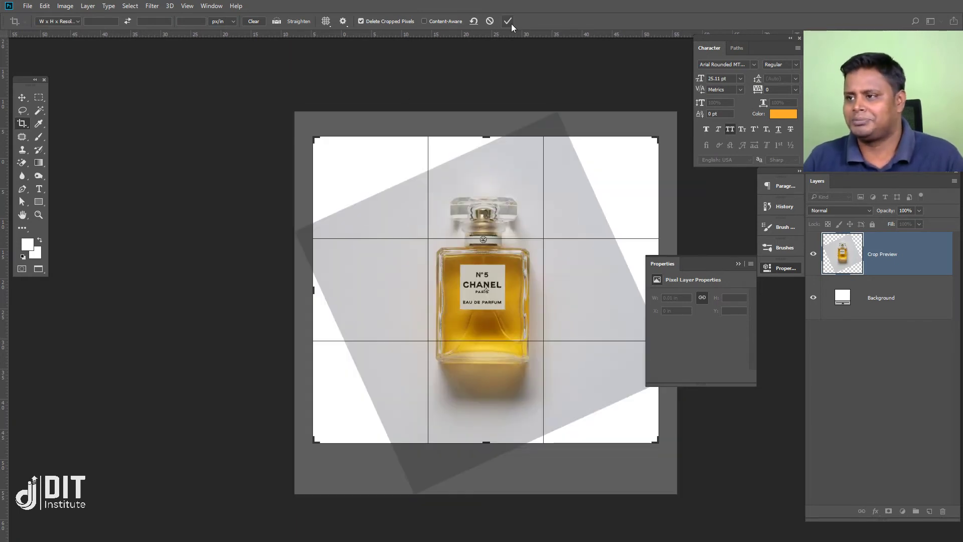
{"action": "left_click", "coordinate": [509, 22]}
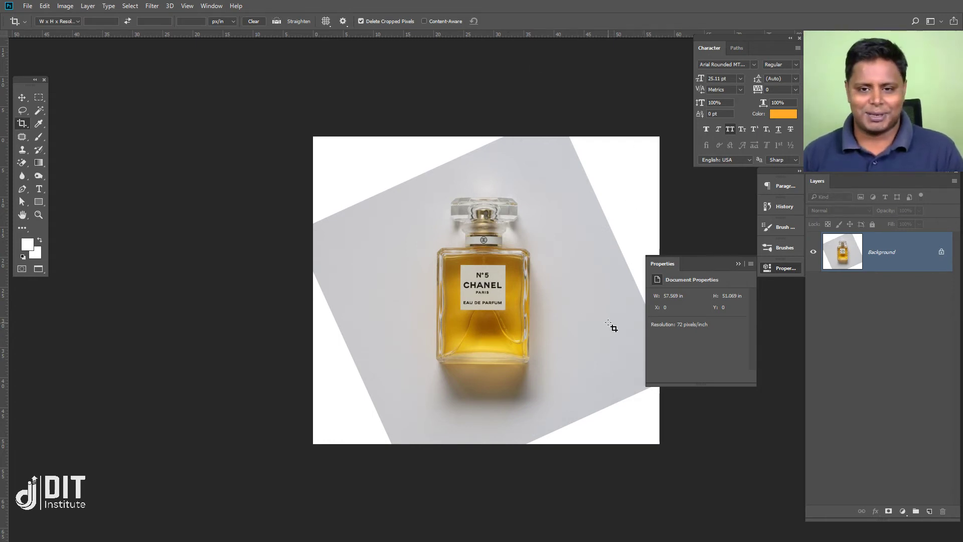
{"action": "key", "text": "Return"}
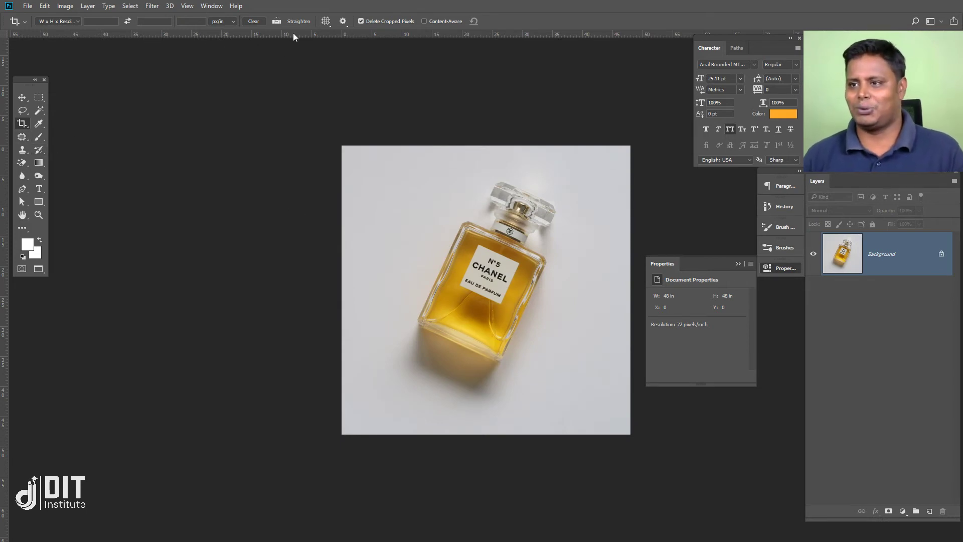
Straighten the photo along the bottle's left edge with a crop frame of about 47.7 by 48 in and Content-Aware fill enabled
{"action": "left_click", "coordinate": [279, 22]}
{"action": "left_click_drag", "start_coordinate": [419, 320], "coordinate": [461, 227]}
{"action": "left_click_drag", "start_coordinate": [594, 183], "coordinate": [607, 162]}
{"action": "left_click_drag", "start_coordinate": [366, 422], "coordinate": [344, 434]}
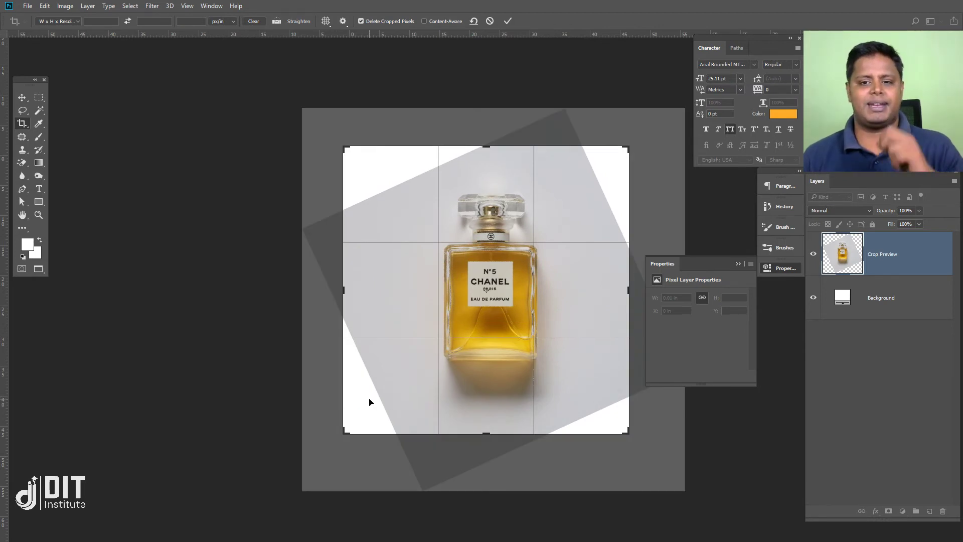
{"action": "left_click_drag", "start_coordinate": [393, 389], "coordinate": [427, 396]}
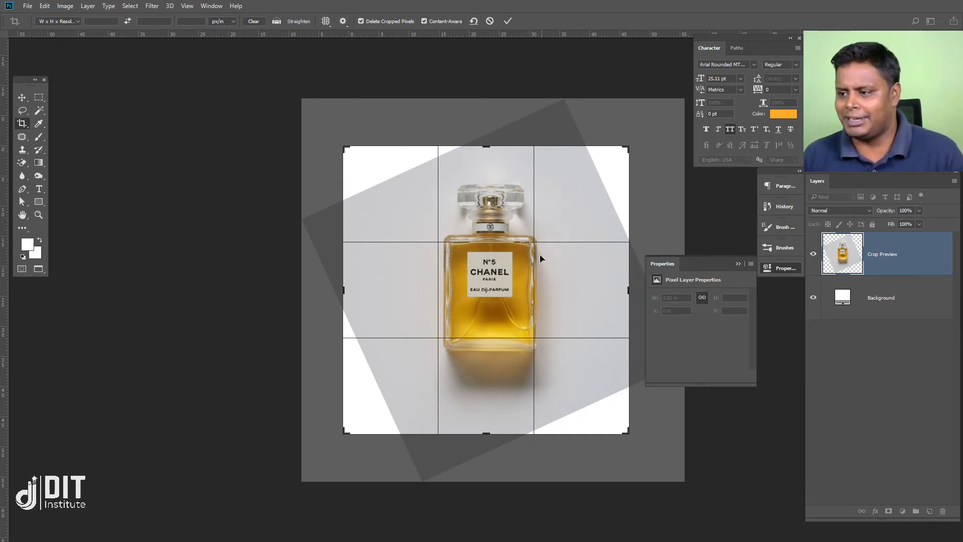
{"action": "left_click_drag", "start_coordinate": [538, 260], "coordinate": [535, 260]}
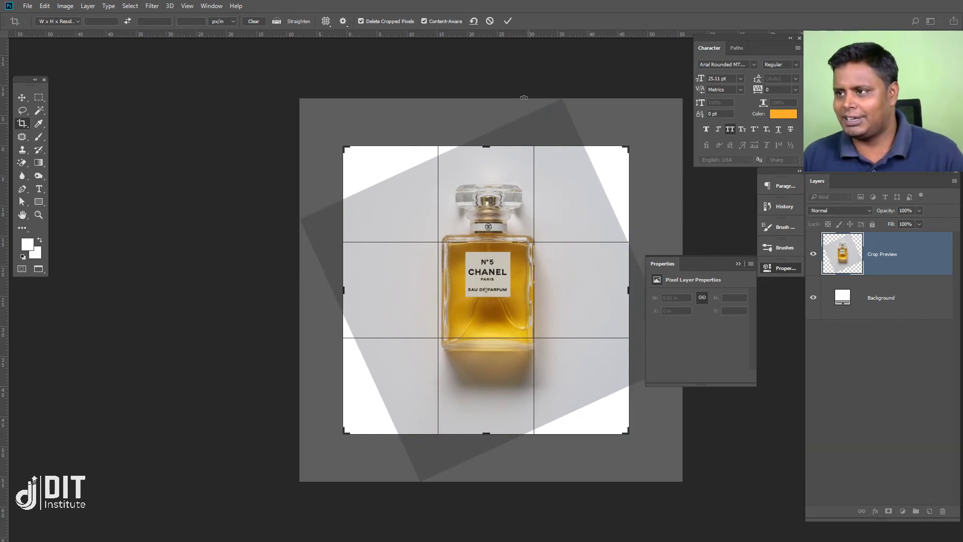
{"action": "left_click", "coordinate": [510, 20]}
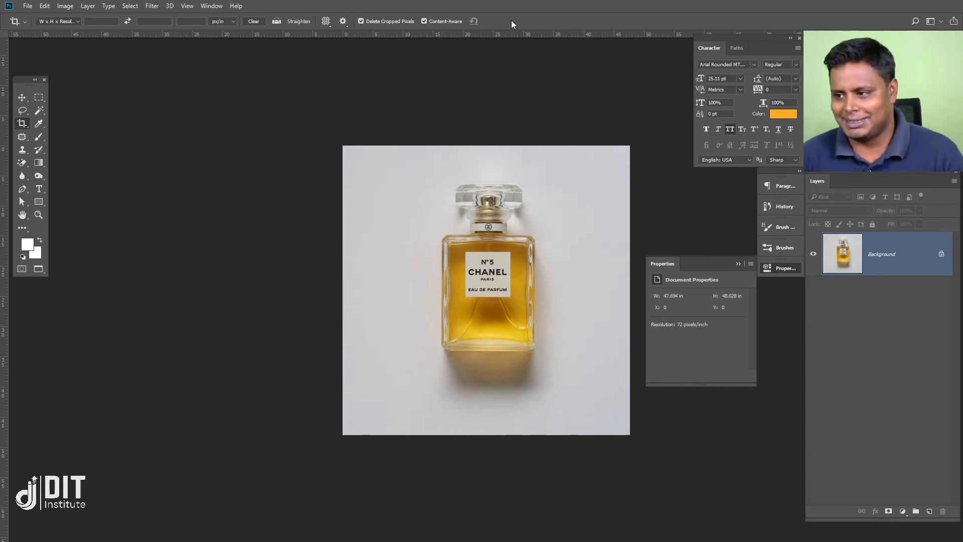
Return to the standard screen view, open bloom-blooming-blur-966862.jpg in its own window, and minimize the perfume photo
{"action": "key", "text": "f"}
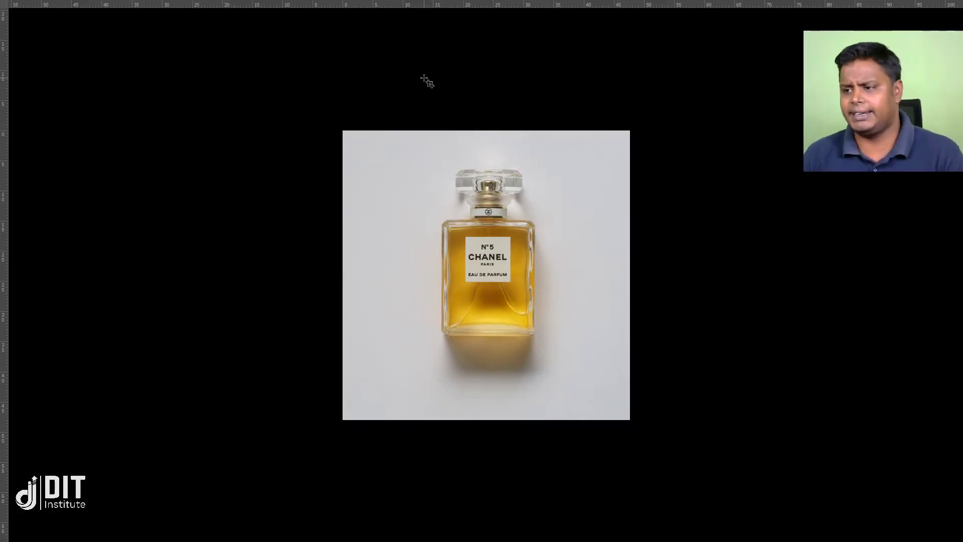
{"action": "key", "text": "f"}
{"action": "left_click_drag", "start_coordinate": [119, 42], "coordinate": [130, 113]}
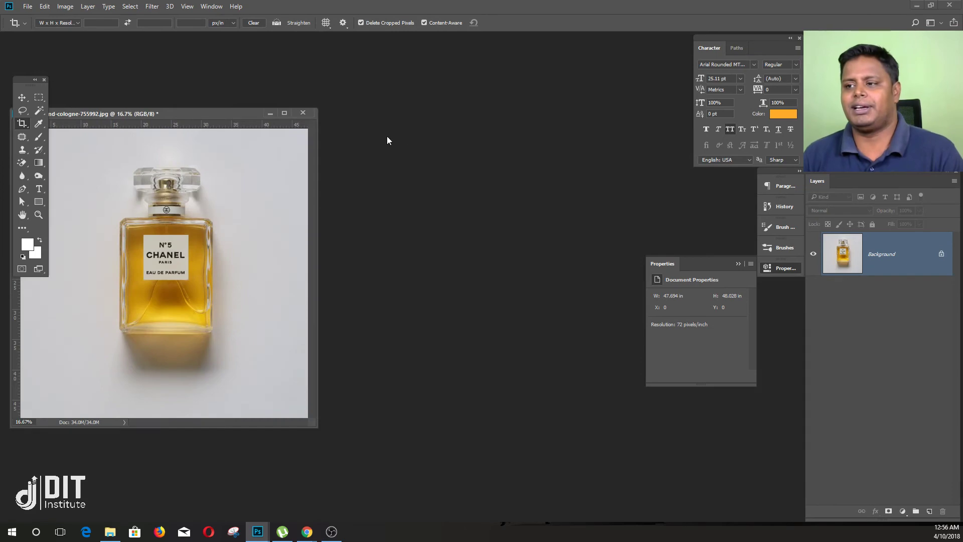
{"action": "key", "text": "ctrl+o"}
{"action": "double_click", "coordinate": [171, 75]}
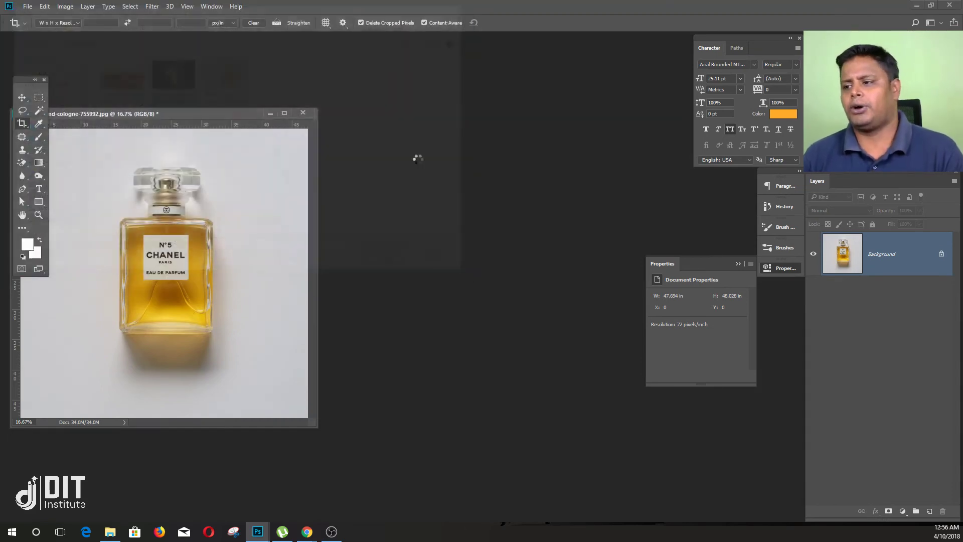
{"action": "left_click_drag", "start_coordinate": [242, 130], "coordinate": [250, 90]}
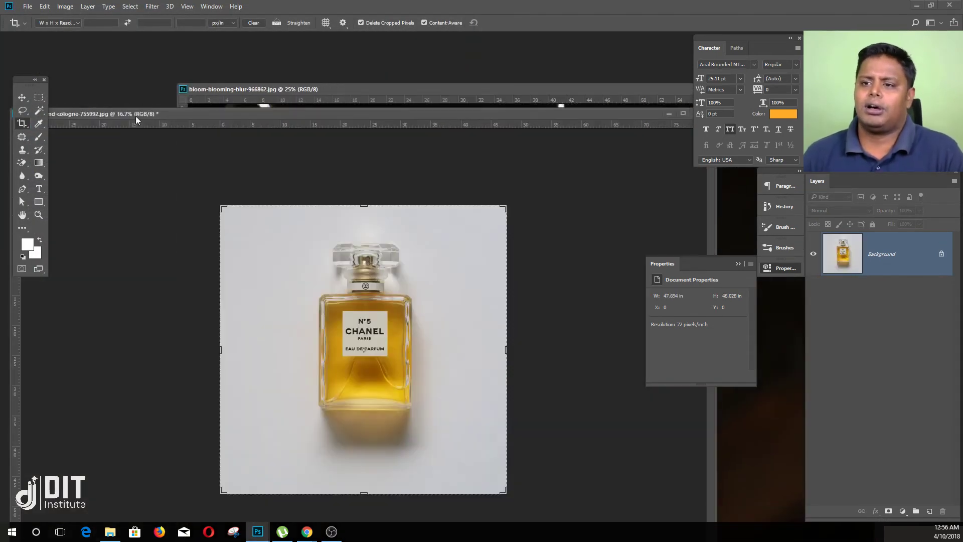
{"action": "left_click", "coordinate": [668, 114]}
{"action": "left_click_drag", "start_coordinate": [549, 90], "coordinate": [437, 68]}
Straighten the flower photo along the hanging jar's left edge and apply the crop with Content-Aware fill
{"action": "key", "text": "ctrl+minus"}
{"action": "key", "text": "ctrl+minus"}
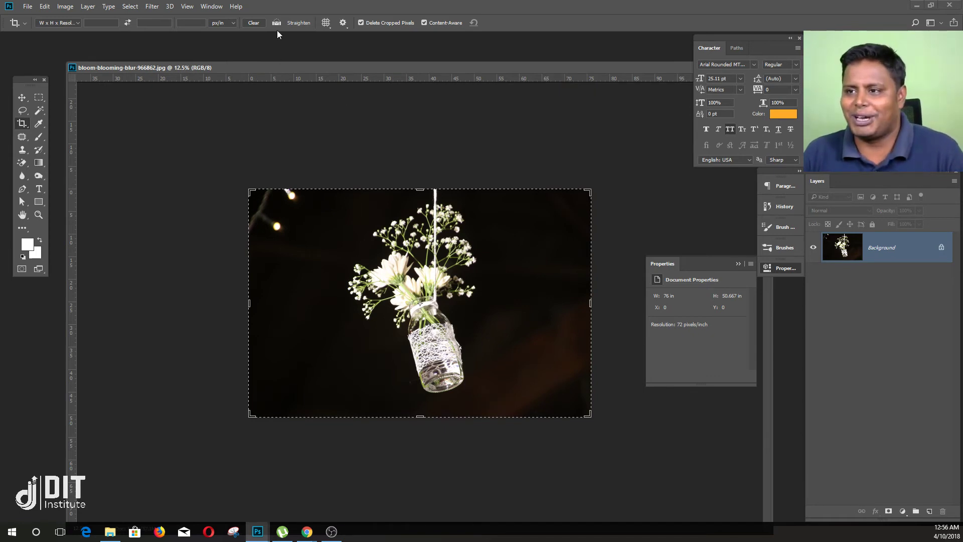
{"action": "left_click_drag", "start_coordinate": [412, 342], "coordinate": [426, 392]}
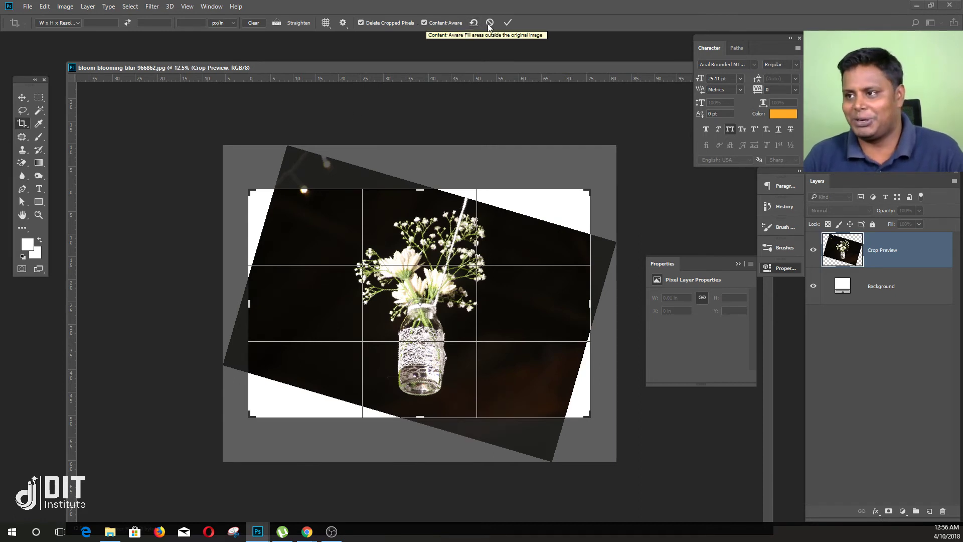
{"action": "left_click", "coordinate": [504, 26]}
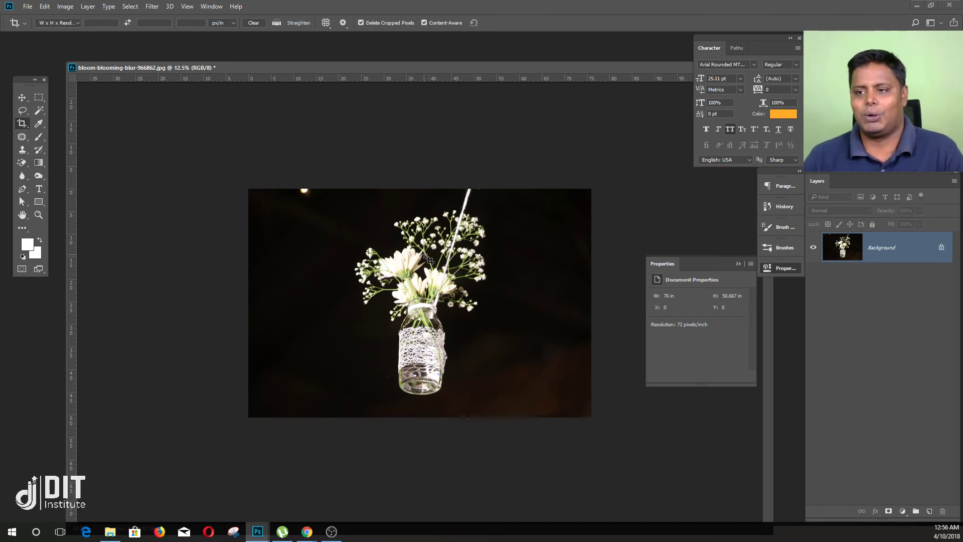
Crop both sides of the flower photo inward to about 53.3 by 50.7 in around the jar
{"action": "left_click", "coordinate": [24, 124]}
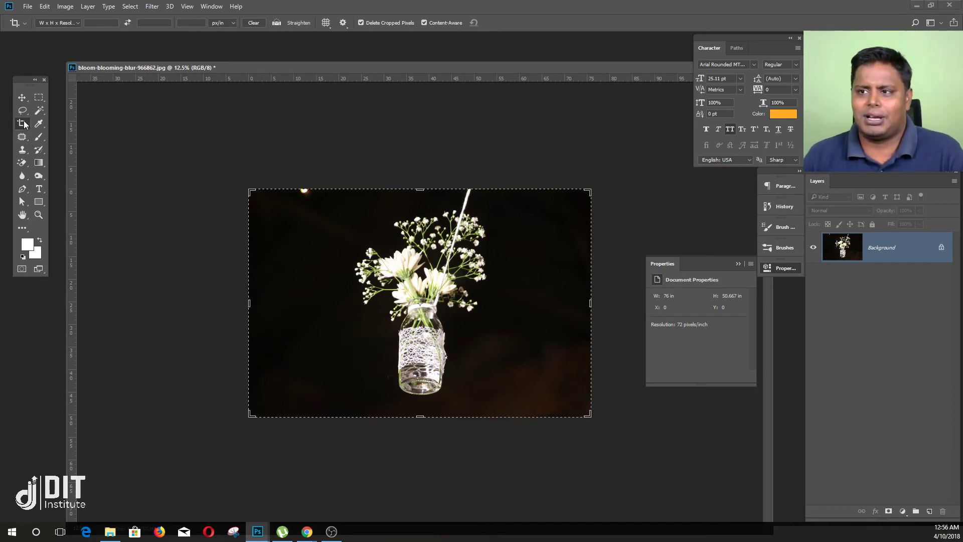
{"action": "left_click_drag", "start_coordinate": [249, 303], "coordinate": [267, 307]}
{"action": "left_click_drag", "start_coordinate": [571, 303], "coordinate": [550, 302]}
{"action": "left_click_drag", "start_coordinate": [291, 303], "coordinate": [301, 305]}
{"action": "key", "text": "Return"}
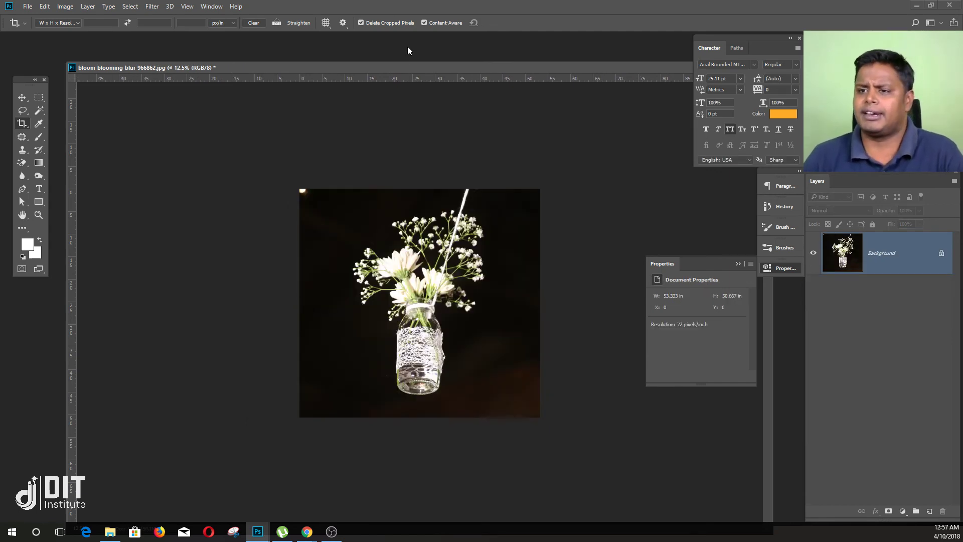
Open beach-clouds-cloudy-817226.jpg and separate the flower photo from its window, keeping only the beach photo in view
{"action": "key", "text": "ctrl+o"}
{"action": "double_click", "coordinate": [125, 79]}
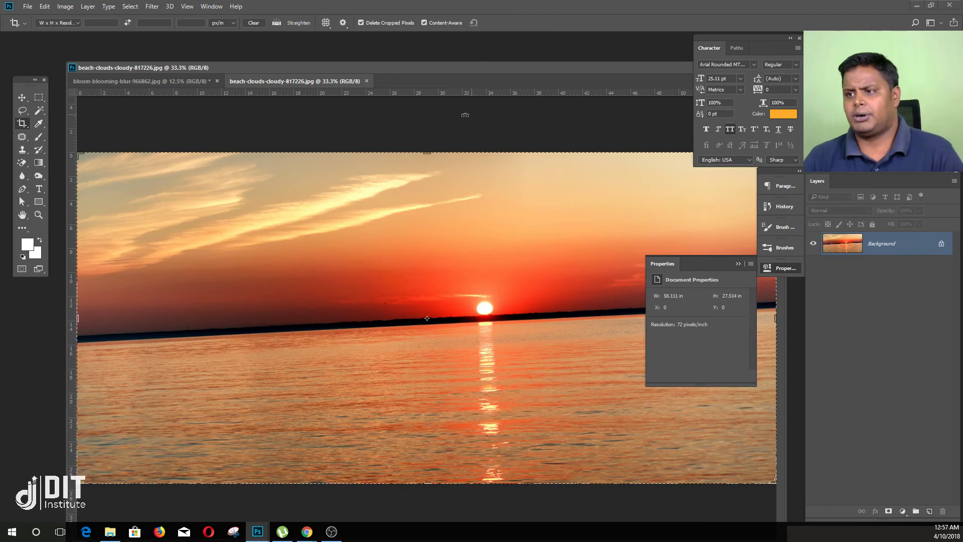
{"action": "left_click_drag", "start_coordinate": [207, 82], "coordinate": [618, 218]}
{"action": "left_click", "coordinate": [626, 203]}
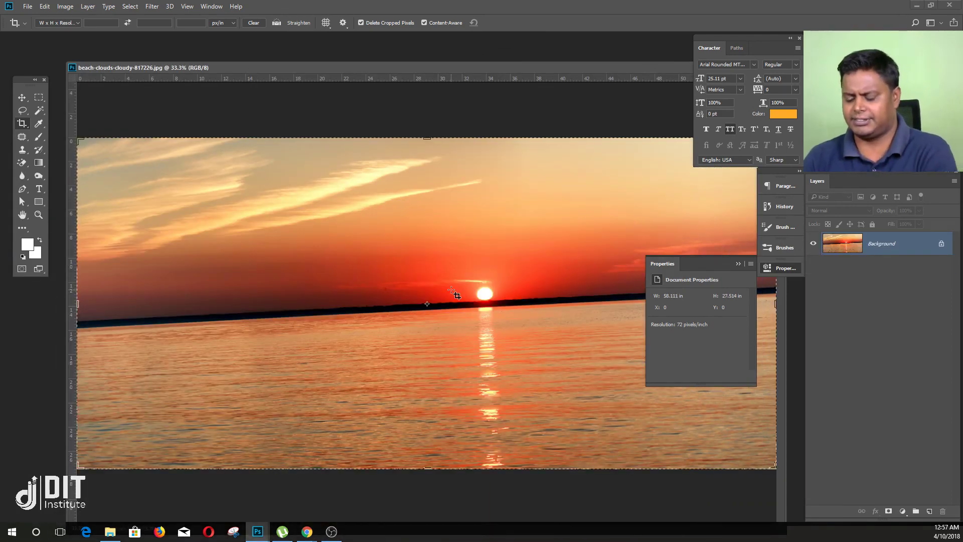
Straighten the beach photo along the full horizon line and apply the crop with Content-Aware fill
{"action": "key", "text": "ctrl+minus"}
{"action": "key", "text": "ctrl+minus"}
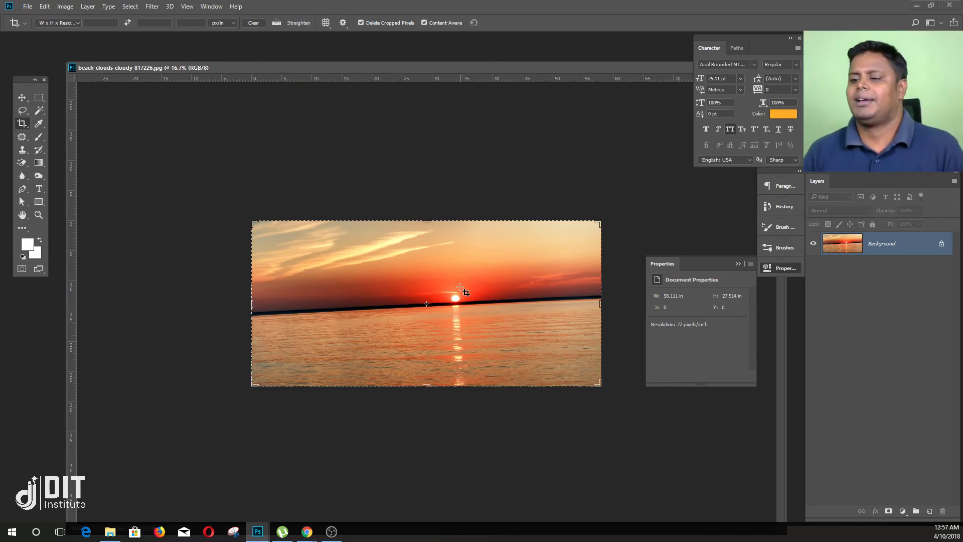
{"action": "left_click", "coordinate": [291, 23]}
{"action": "left_click_drag", "start_coordinate": [253, 316], "coordinate": [602, 298]}
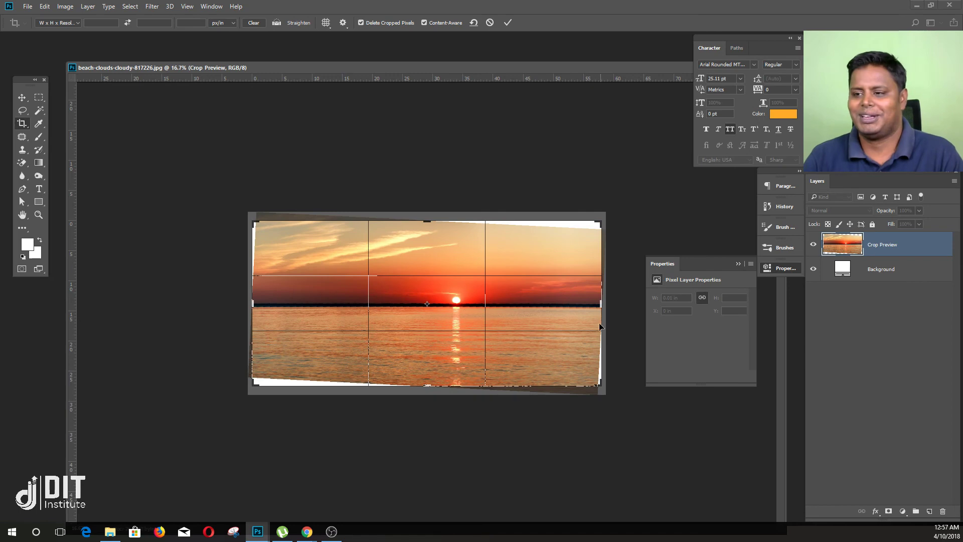
{"action": "left_click", "coordinate": [507, 24]}
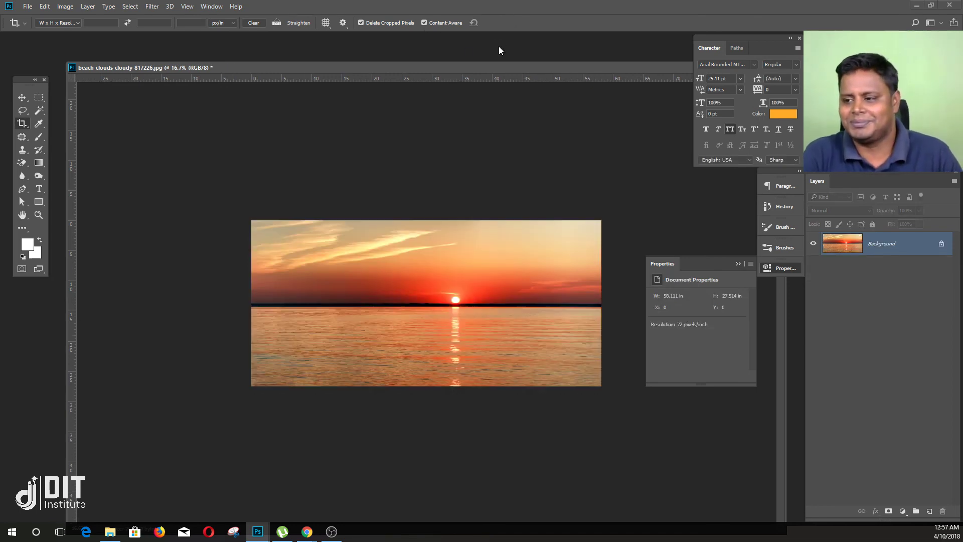
Undo and redo the beach photo's straightening to compare the horizon before and after the crop
{"action": "key", "text": "ctrl+z"}
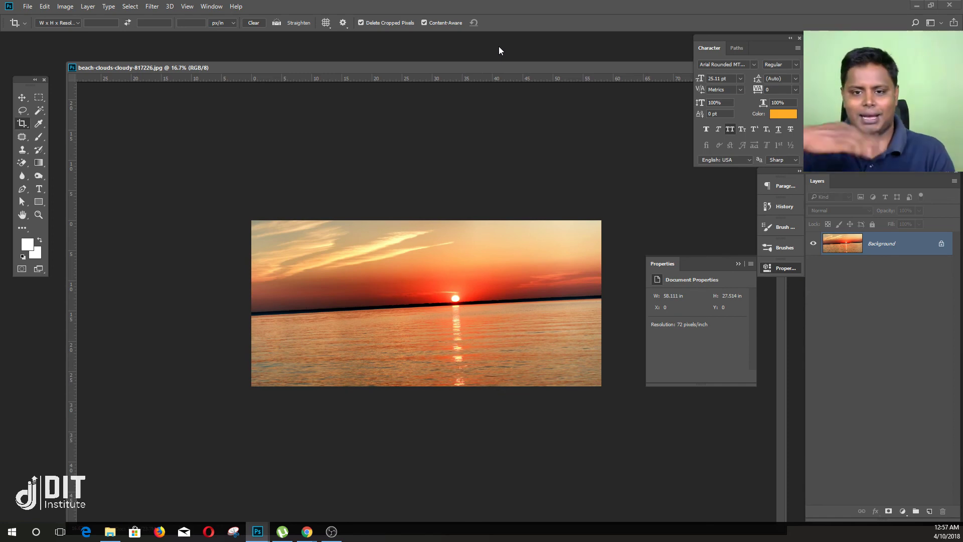
{"action": "key", "text": "ctrl+z"}
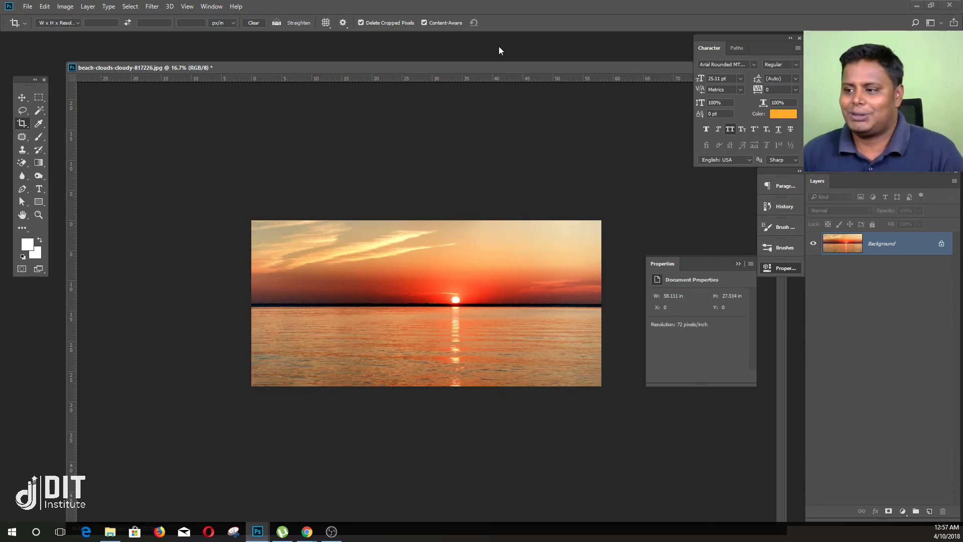
{"action": "left_click", "coordinate": [22, 123]}
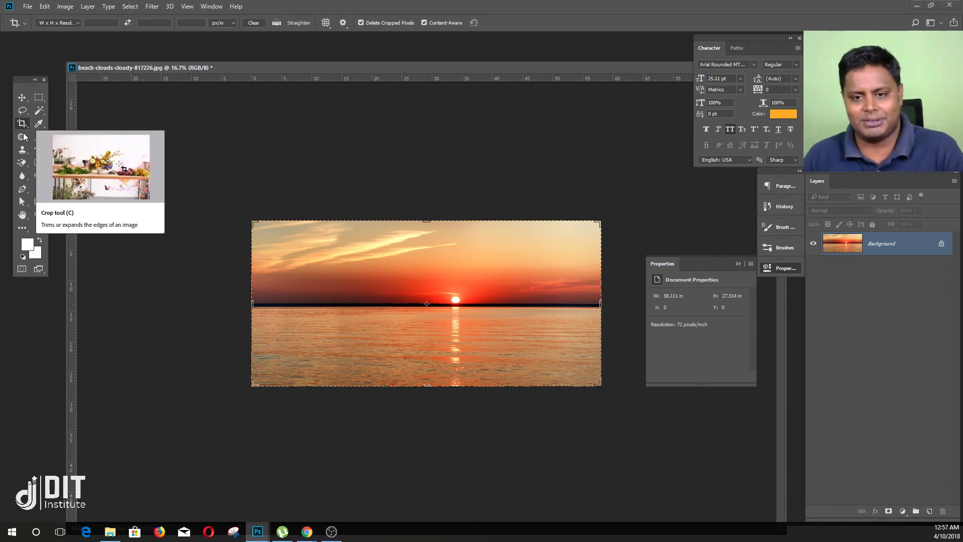
{"action": "left_click_drag", "start_coordinate": [521, 68], "coordinate": [523, 149]}
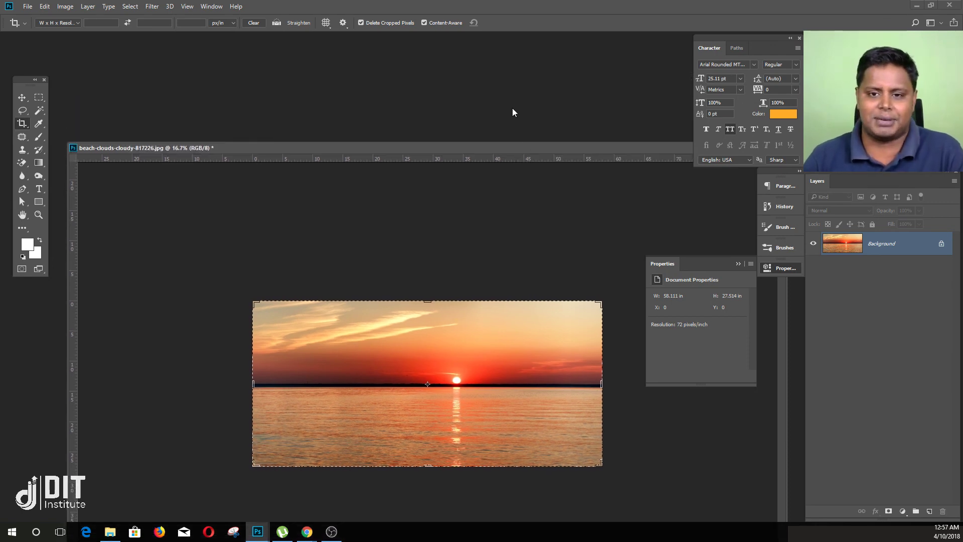